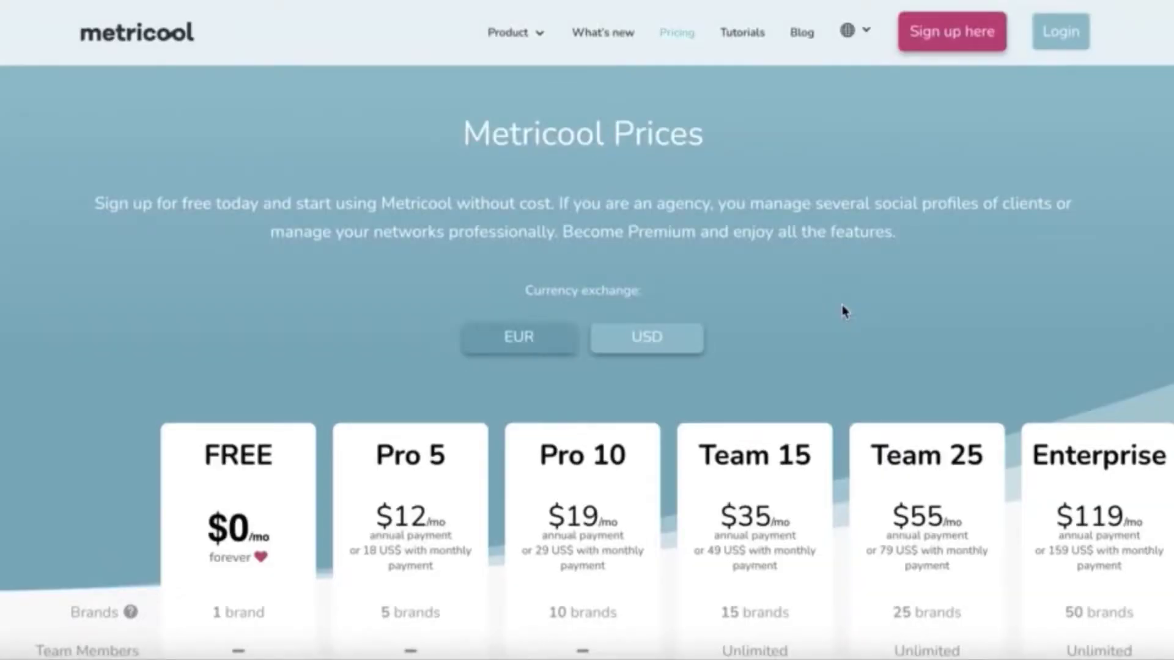
Scroll down through Metricool's pricing page to review the plans.
{"action": "scroll", "coordinate": [842, 312], "scroll_direction": "down", "scroll_amount": 5}
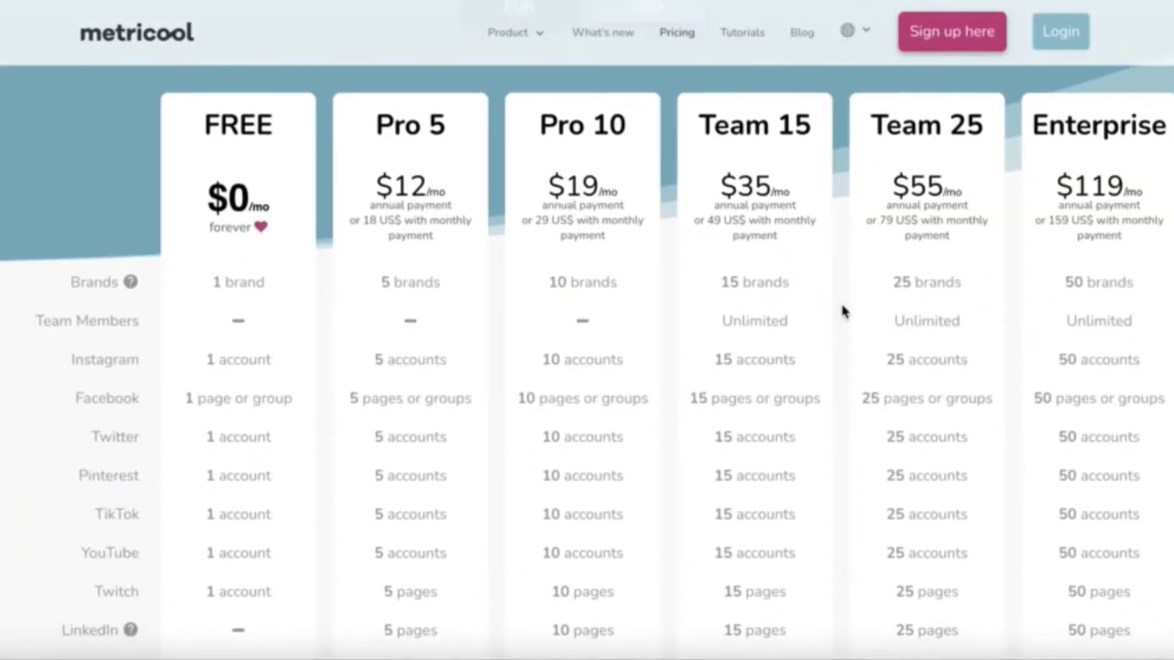
{"action": "scroll", "coordinate": [842, 312], "scroll_direction": "down", "scroll_amount": 1}
{"action": "scroll", "coordinate": [842, 311], "scroll_direction": "down", "scroll_amount": 8}
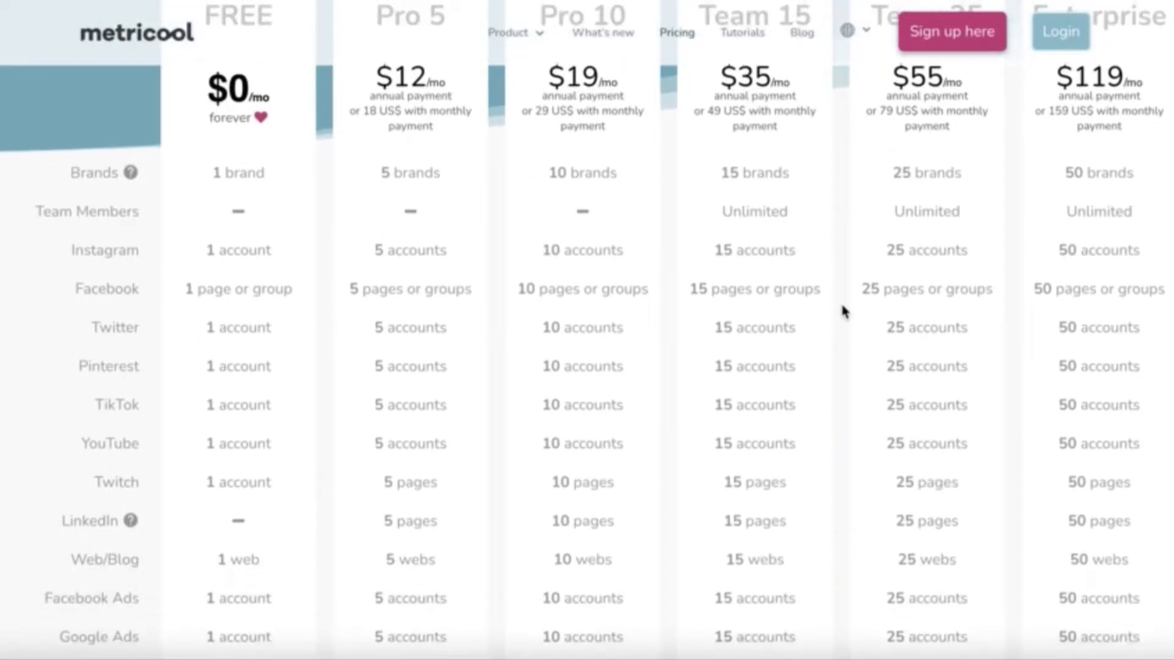
{"action": "scroll", "coordinate": [842, 312], "scroll_direction": "down", "scroll_amount": 10}
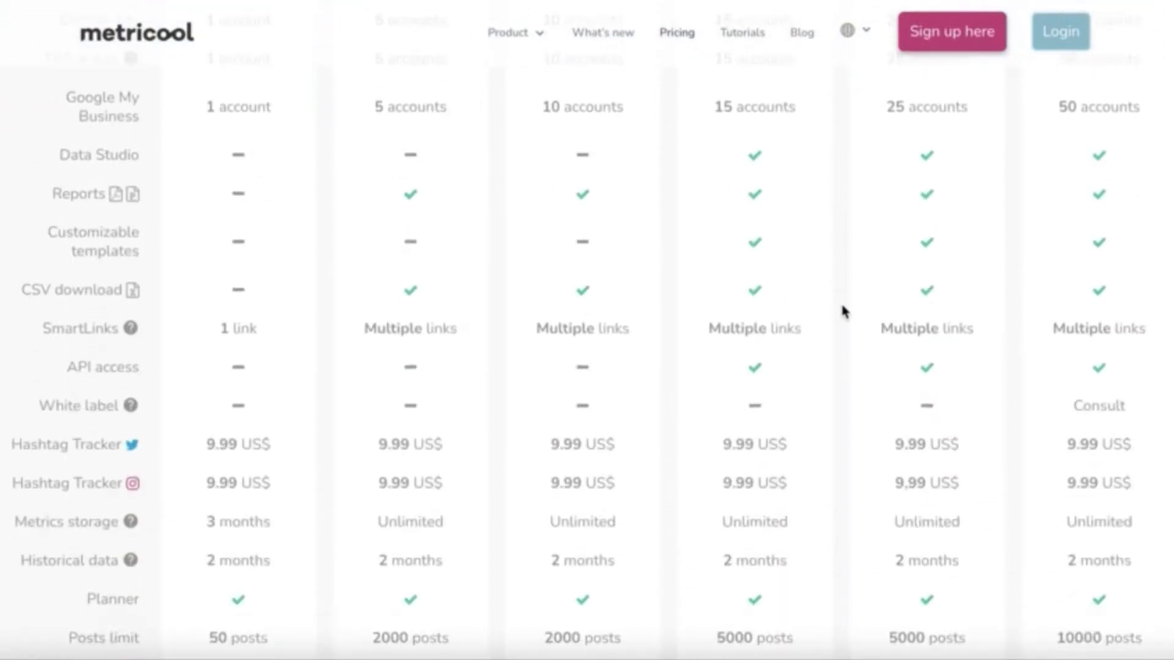
{"action": "scroll", "coordinate": [843, 312], "scroll_direction": "down", "scroll_amount": 18}
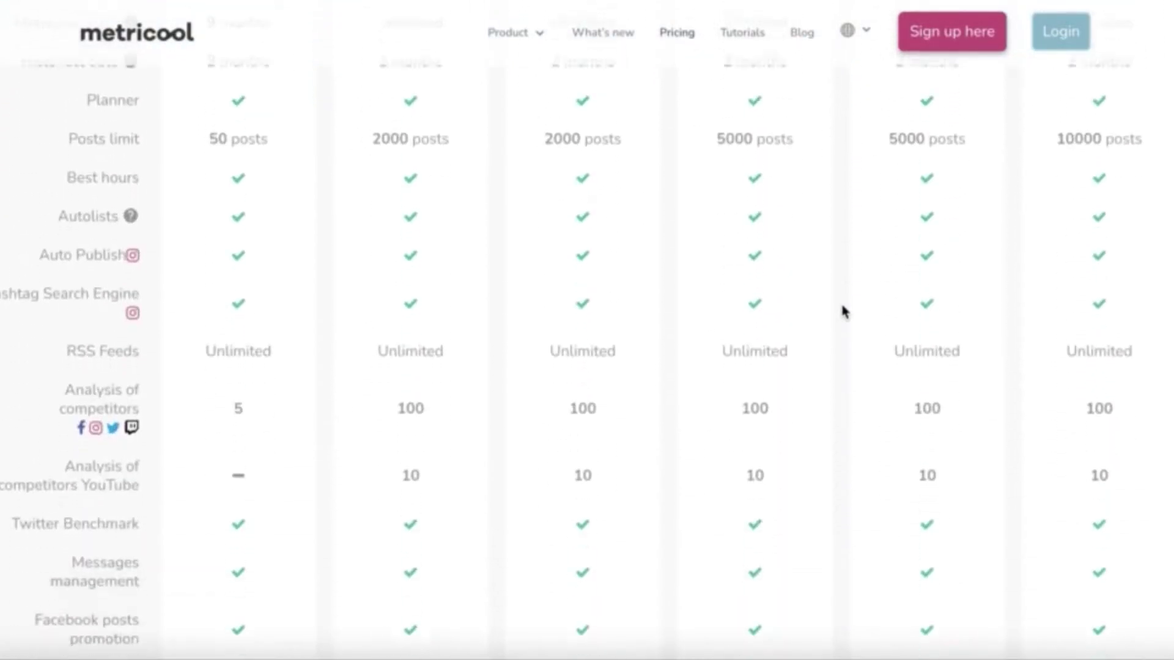
{"action": "scroll", "coordinate": [844, 311], "scroll_direction": "down", "scroll_amount": 1}
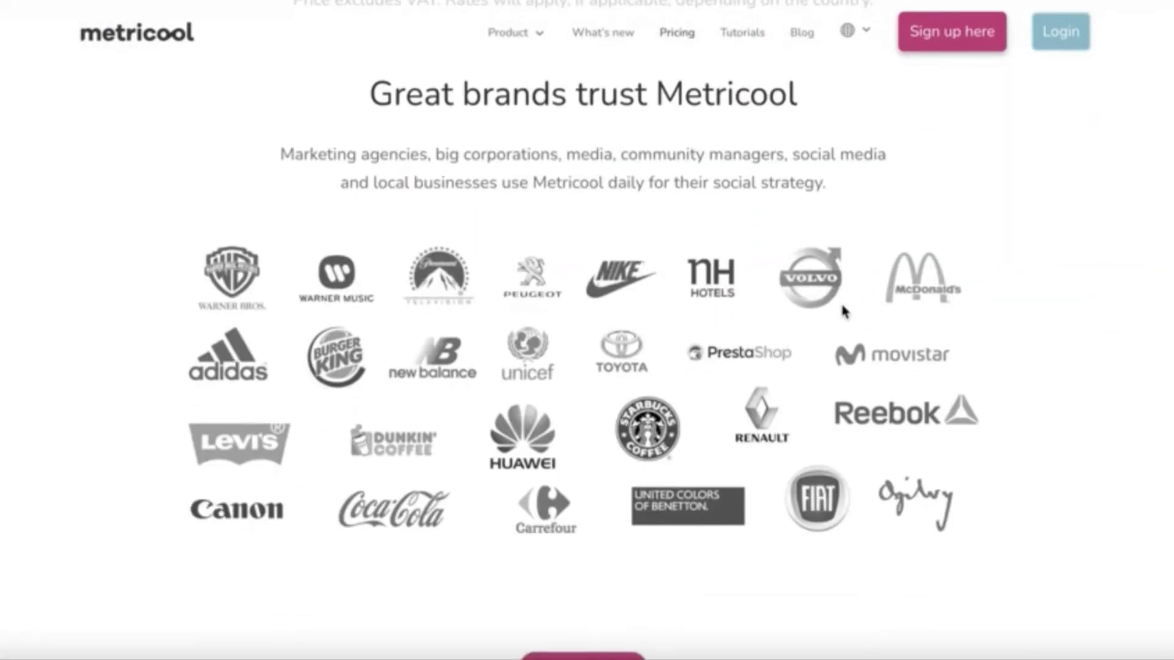
{"action": "scroll", "coordinate": [844, 312], "scroll_direction": "up", "scroll_amount": 1}
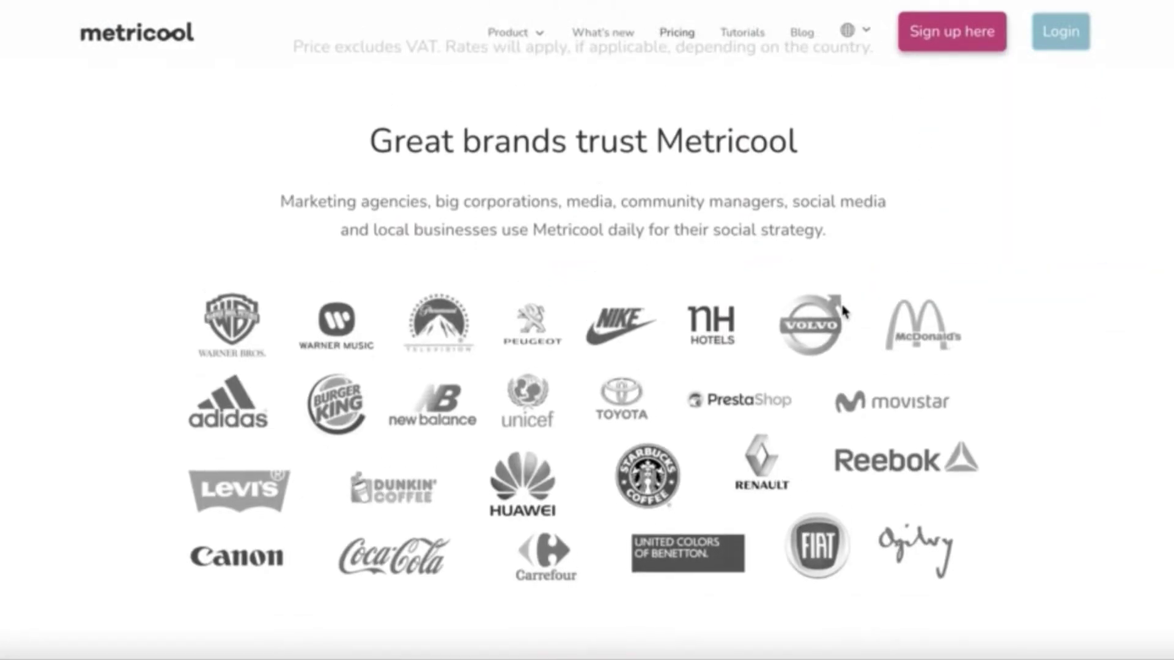
{"action": "scroll", "coordinate": [881, 312], "scroll_direction": "down", "scroll_amount": 1}
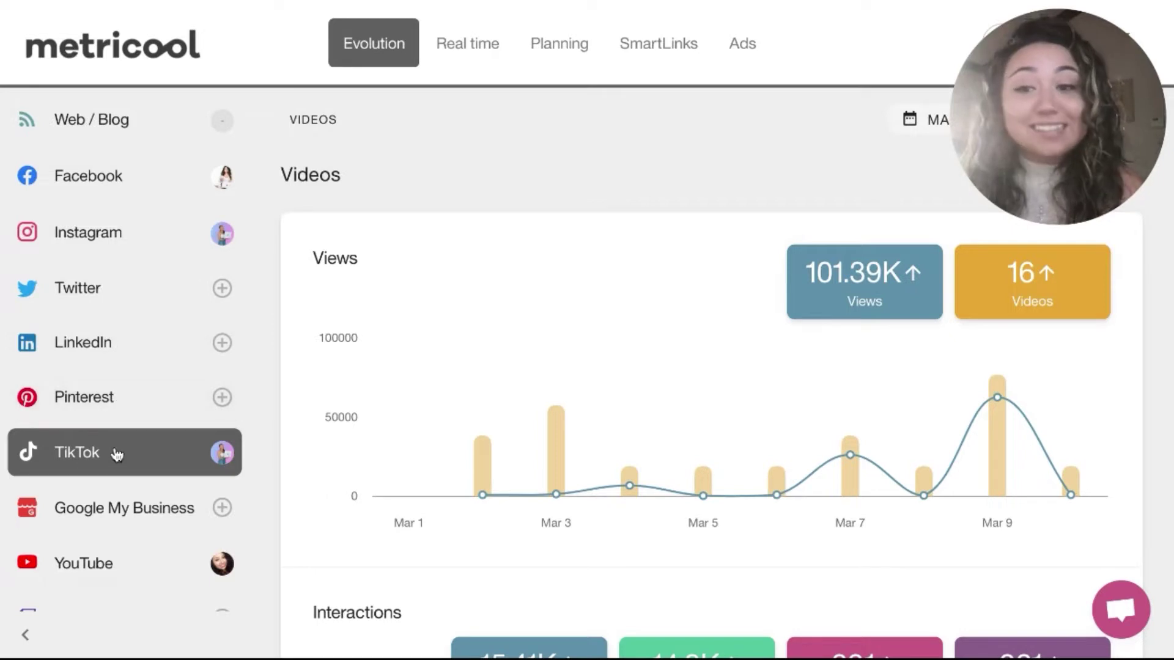
{"action": "scroll", "coordinate": [114, 459], "scroll_direction": "down", "scroll_amount": 2}
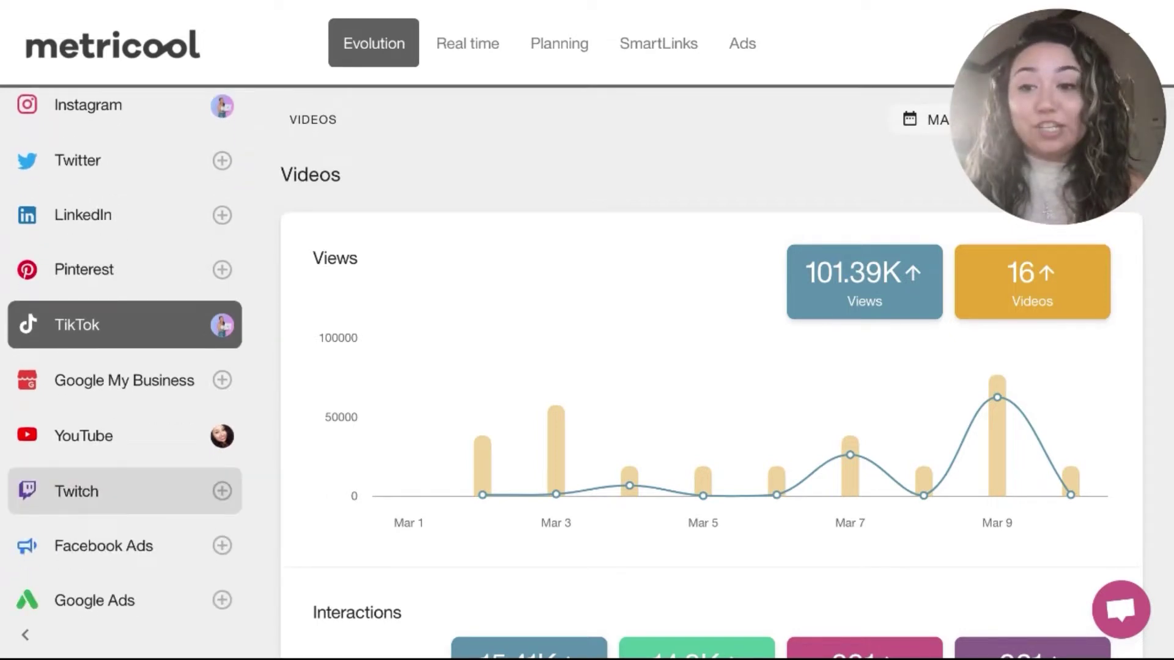
{"action": "scroll", "coordinate": [110, 459], "scroll_direction": "down", "scroll_amount": 3}
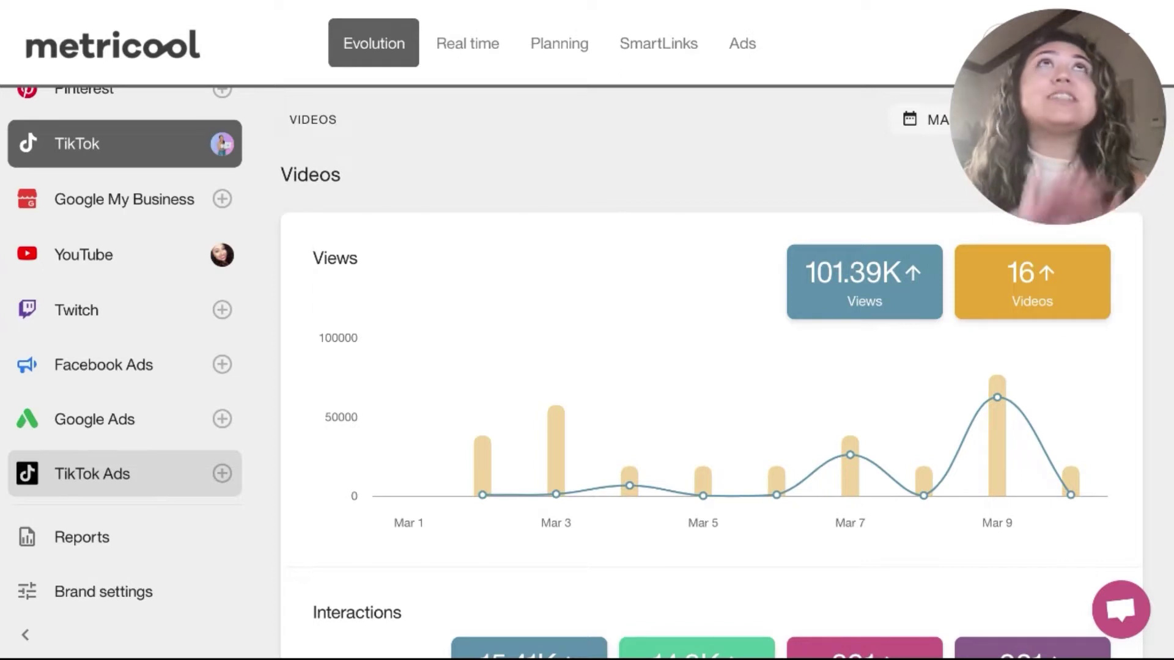
{"action": "scroll", "coordinate": [126, 349], "scroll_direction": "up", "scroll_amount": 5}
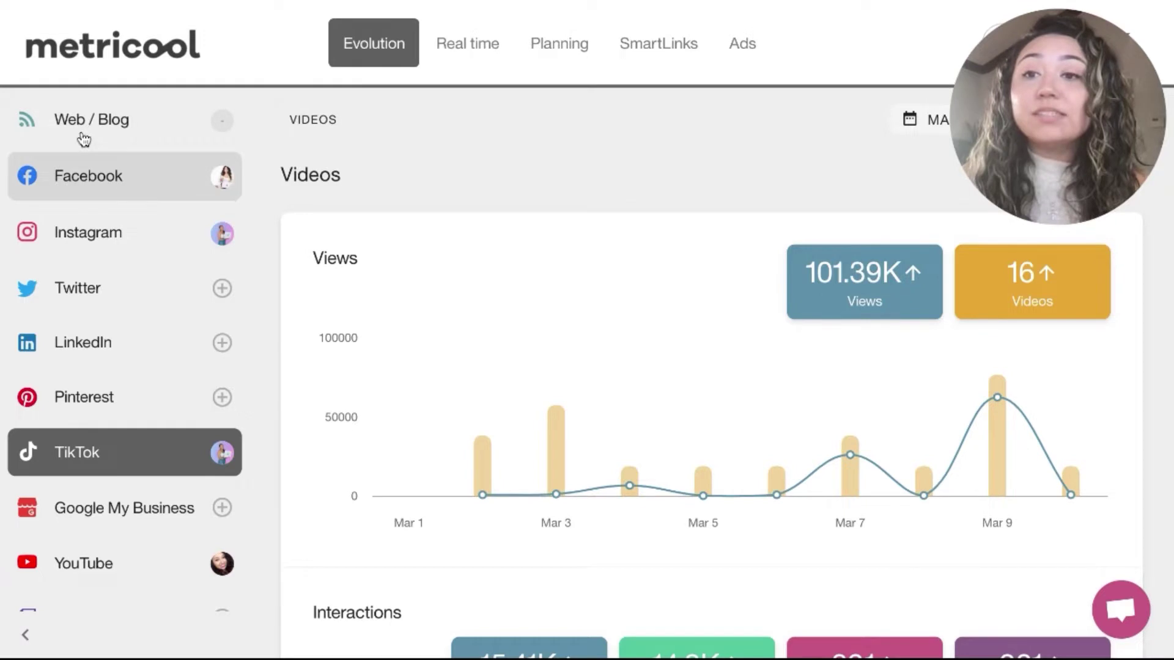
{"action": "scroll", "coordinate": [131, 406], "scroll_direction": "down", "scroll_amount": 4}
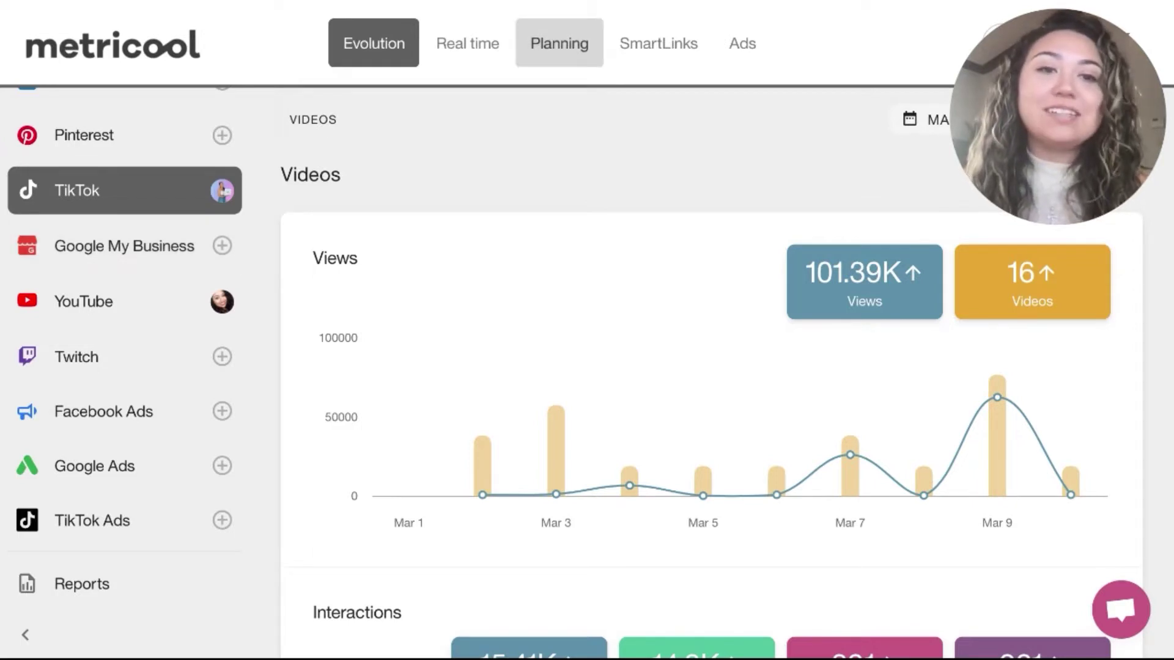
In the Planning calendar, start a new post in next week's Mon 3/14 1 PM slot.
{"action": "left_click", "coordinate": [558, 43]}
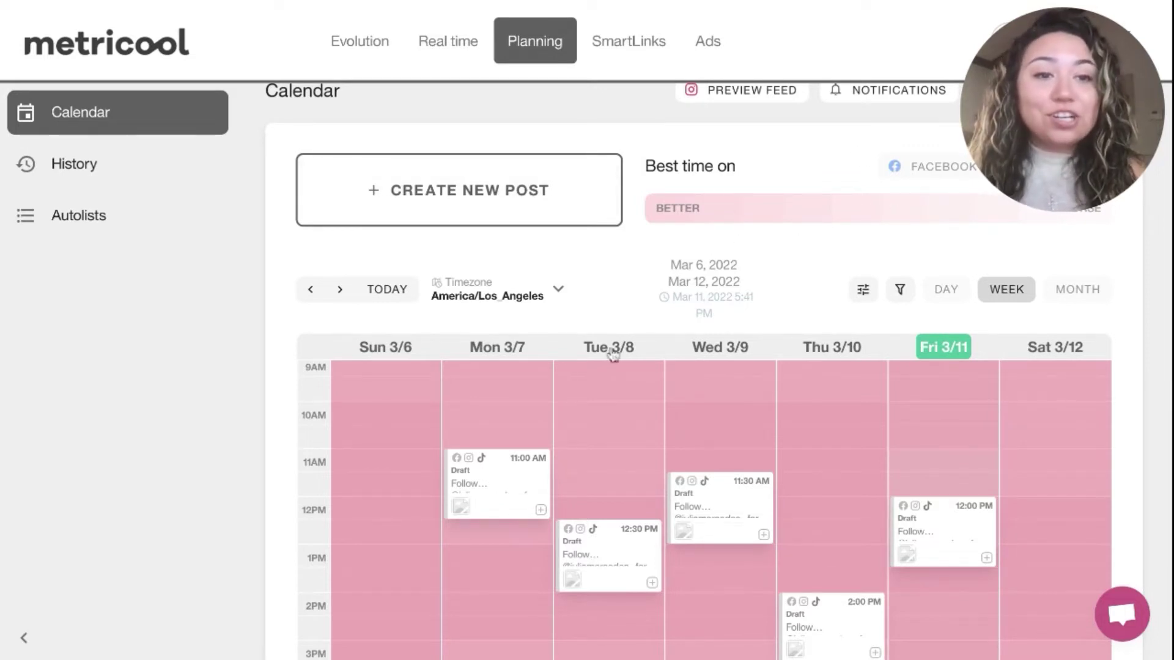
{"action": "mouse_move", "coordinate": [460, 505]}
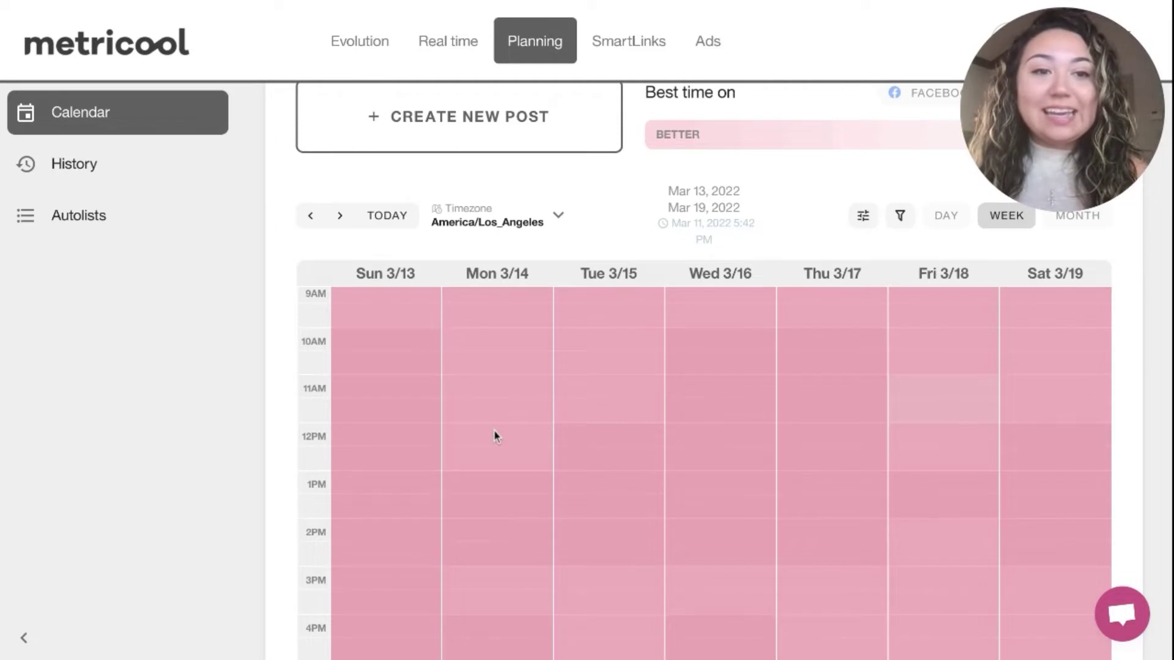
{"action": "scroll", "coordinate": [495, 435], "scroll_direction": "down", "scroll_amount": 2}
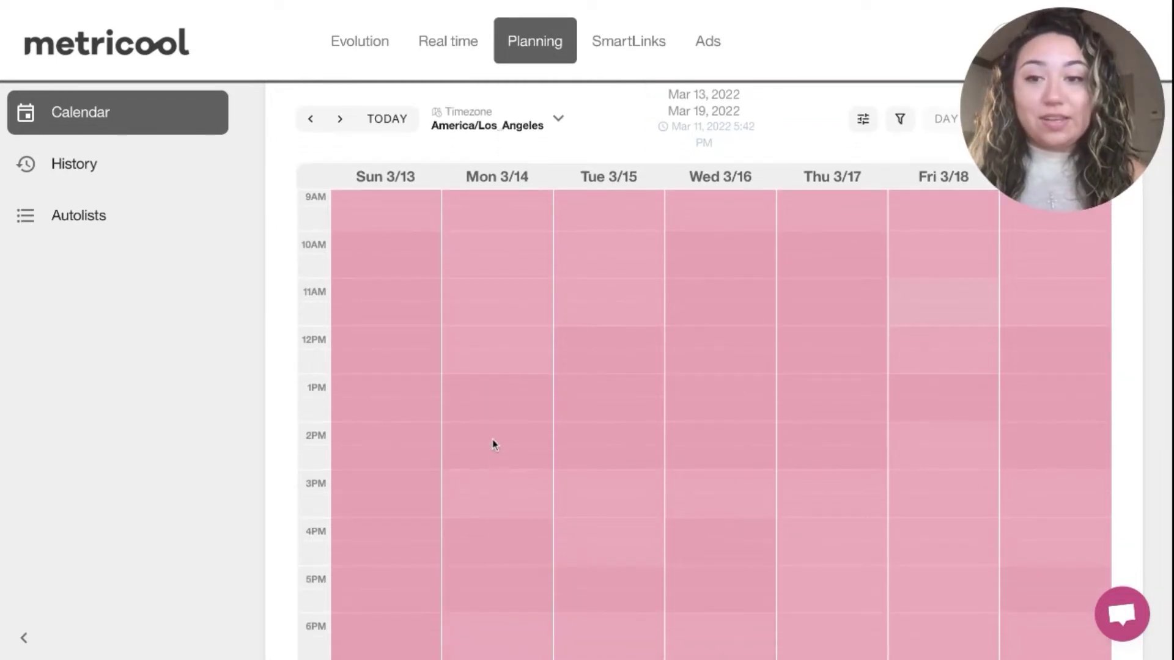
{"action": "left_click", "coordinate": [490, 389]}
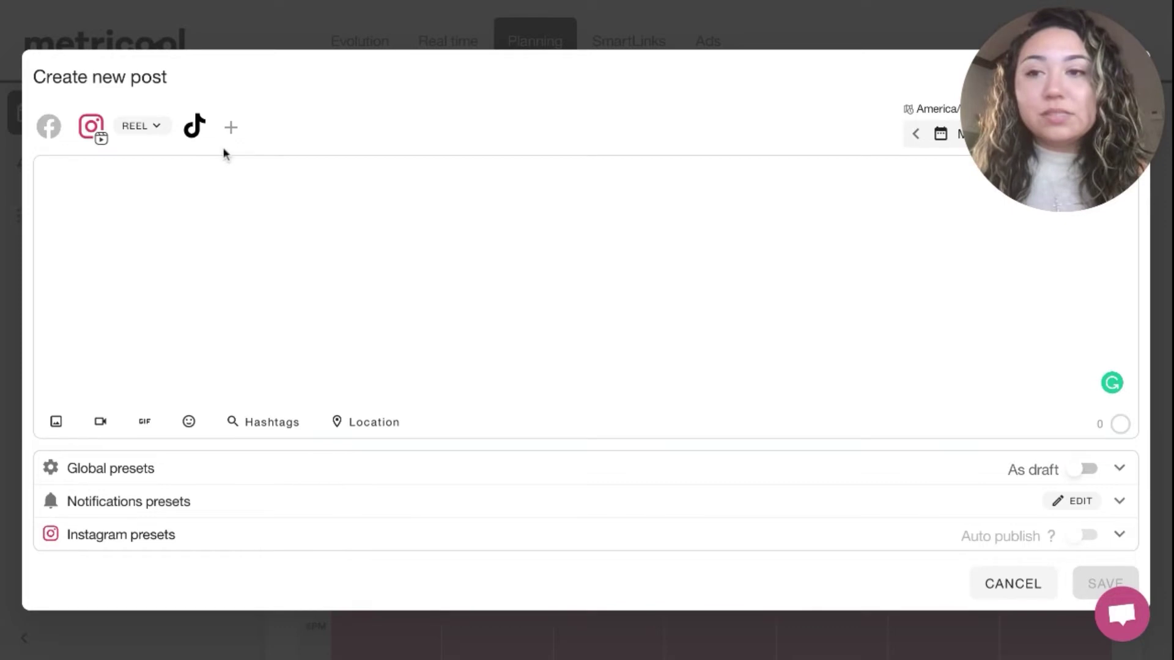
Check the other connectable accounts and keep Reel as the Instagram post type.
{"action": "left_click", "coordinate": [231, 130]}
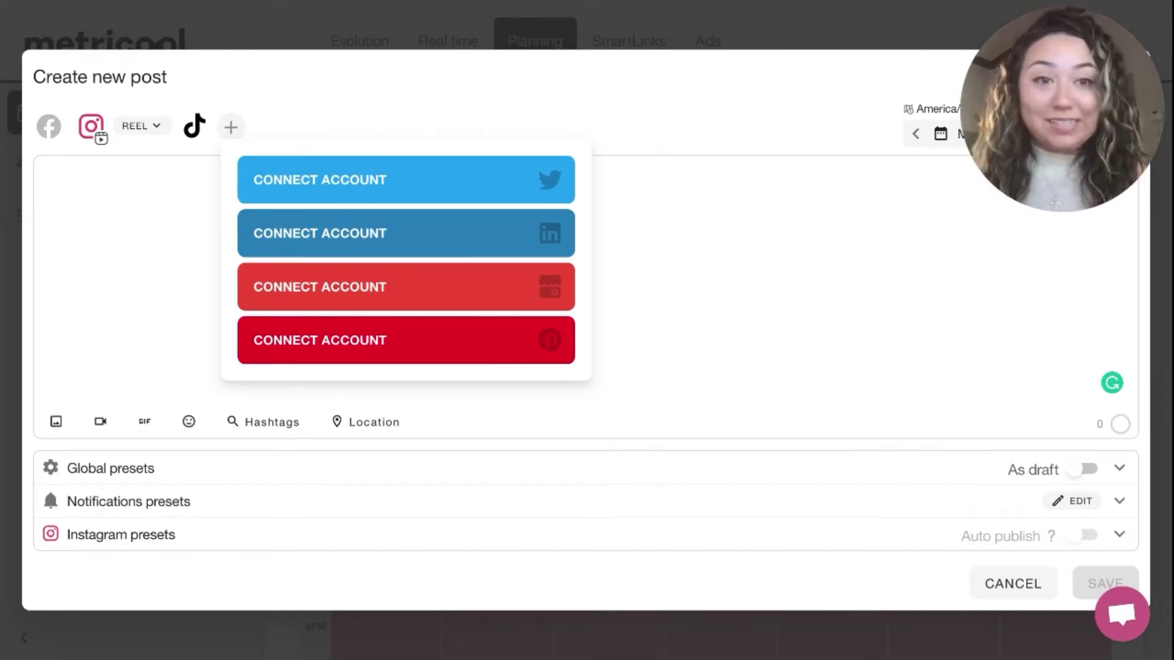
{"action": "left_click", "coordinate": [427, 247]}
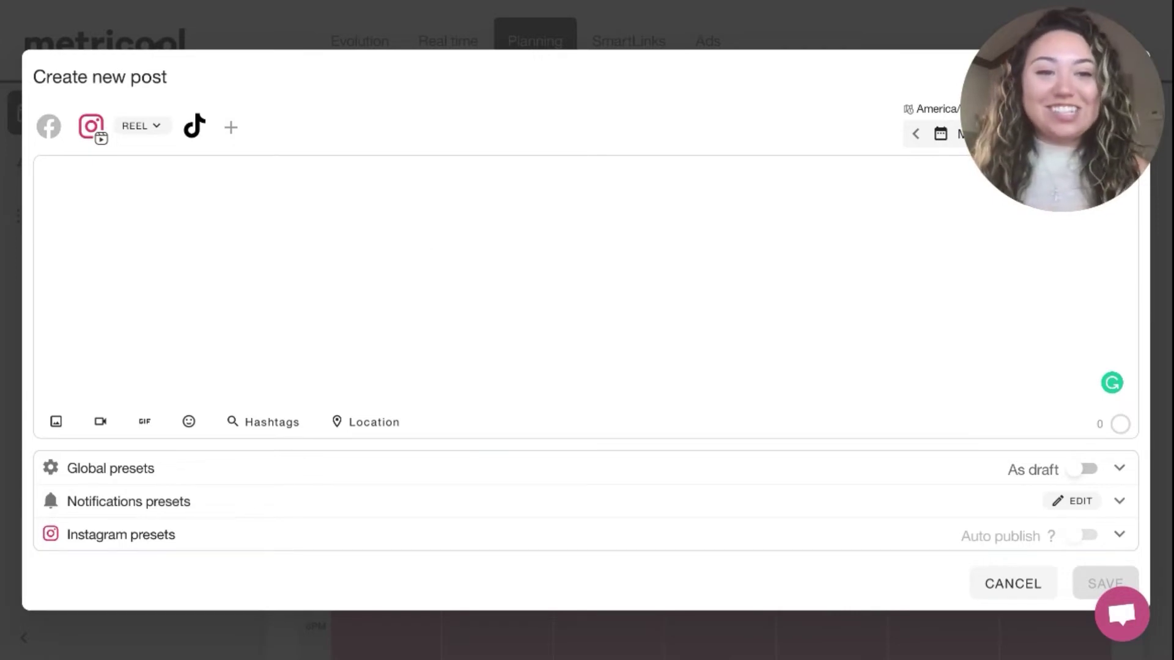
{"action": "left_click", "coordinate": [136, 128]}
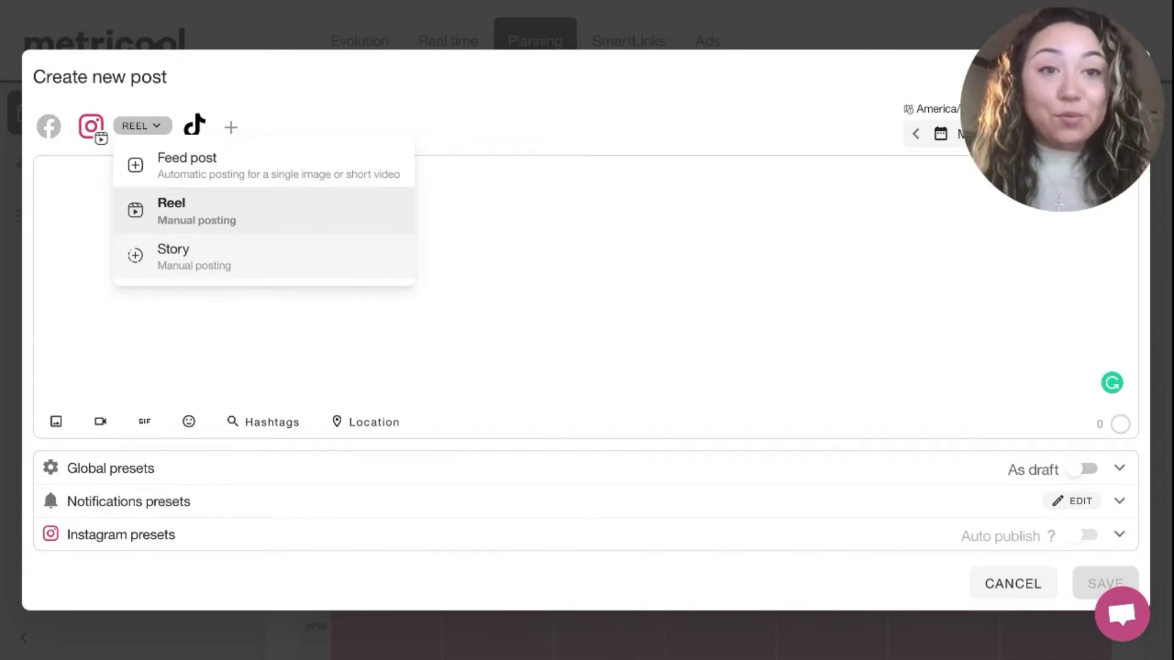
{"action": "left_click", "coordinate": [384, 298]}
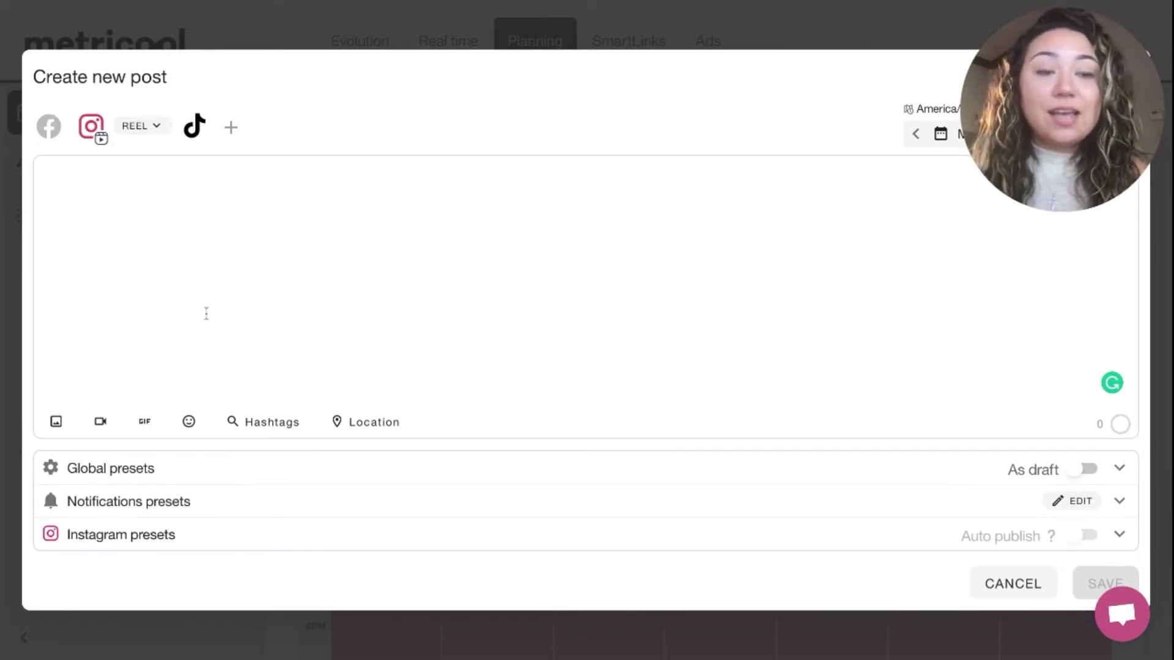
Upload the video clip to the Instagram Reel and TikTok post.
{"action": "left_click", "coordinate": [56, 422]}
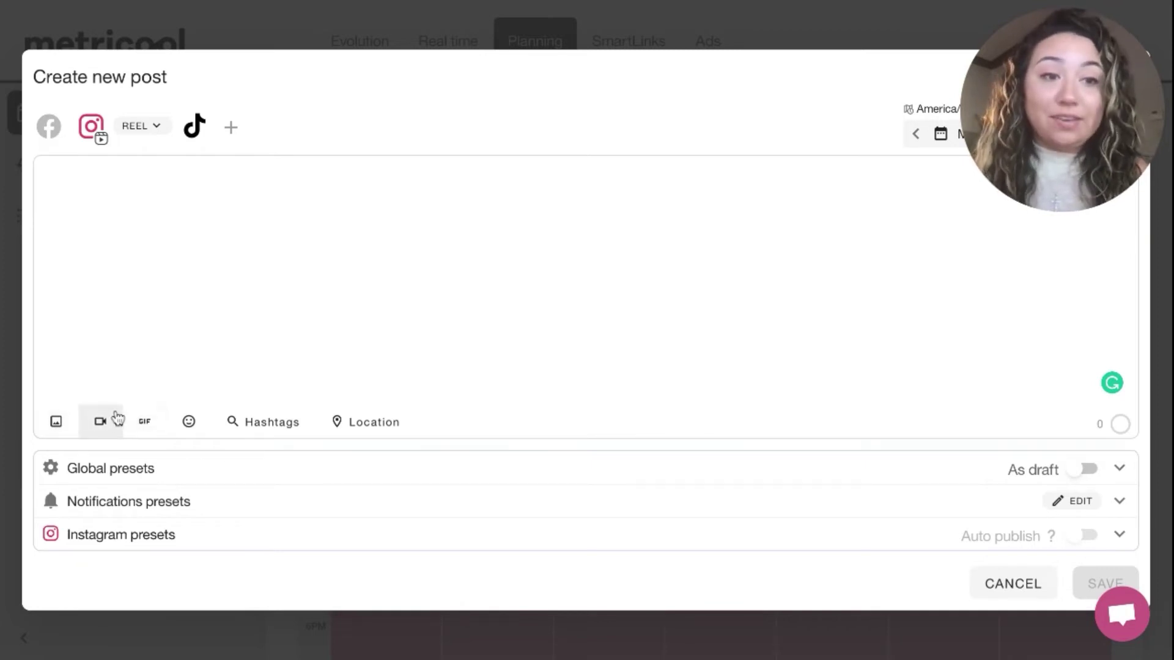
{"action": "left_click", "coordinate": [104, 364]}
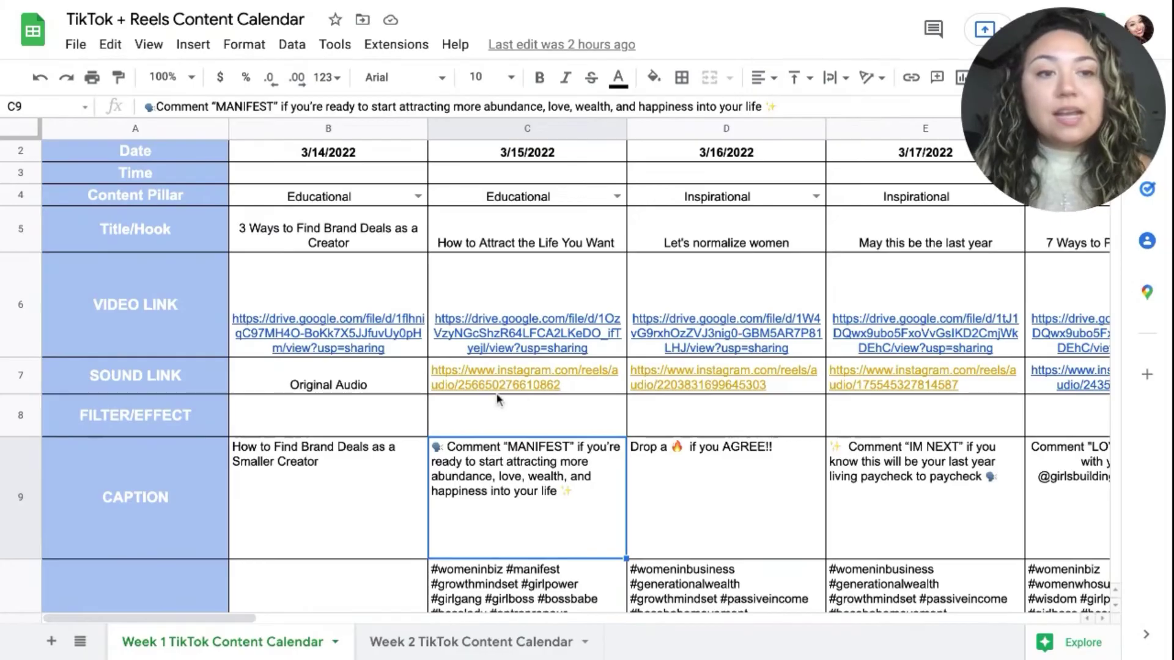
{"action": "mouse_move", "coordinate": [496, 396]}
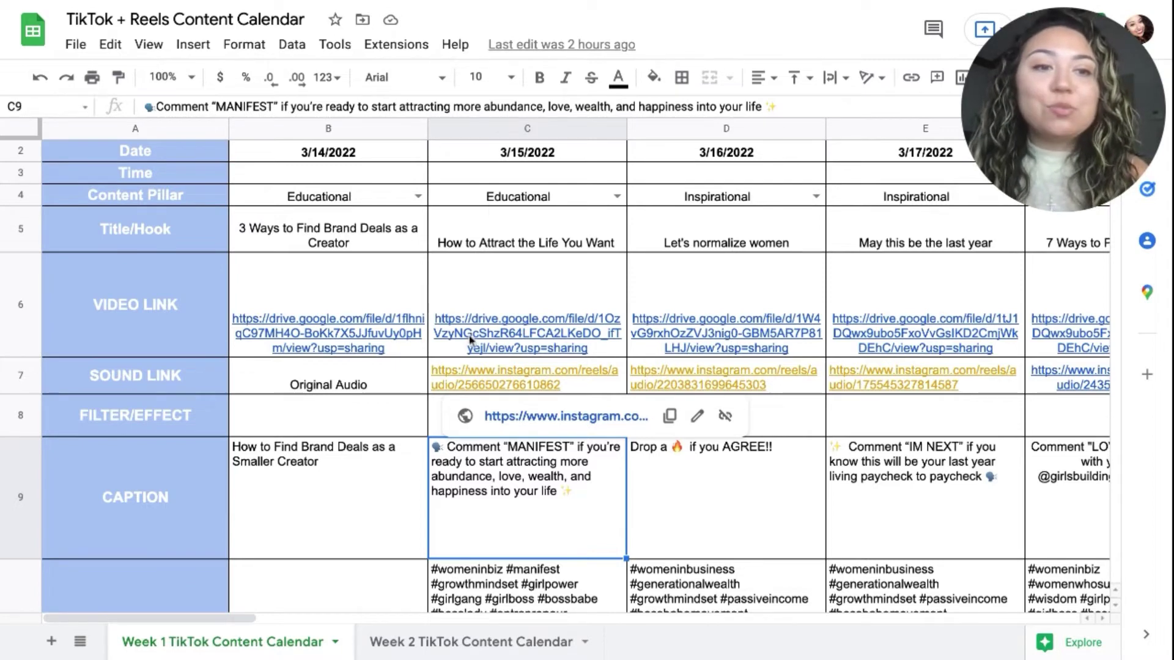
Paste the cell B9 caption 'How to Find Brand Deals as a Smaller Creator' into the post.
{"action": "mouse_move", "coordinate": [469, 344]}
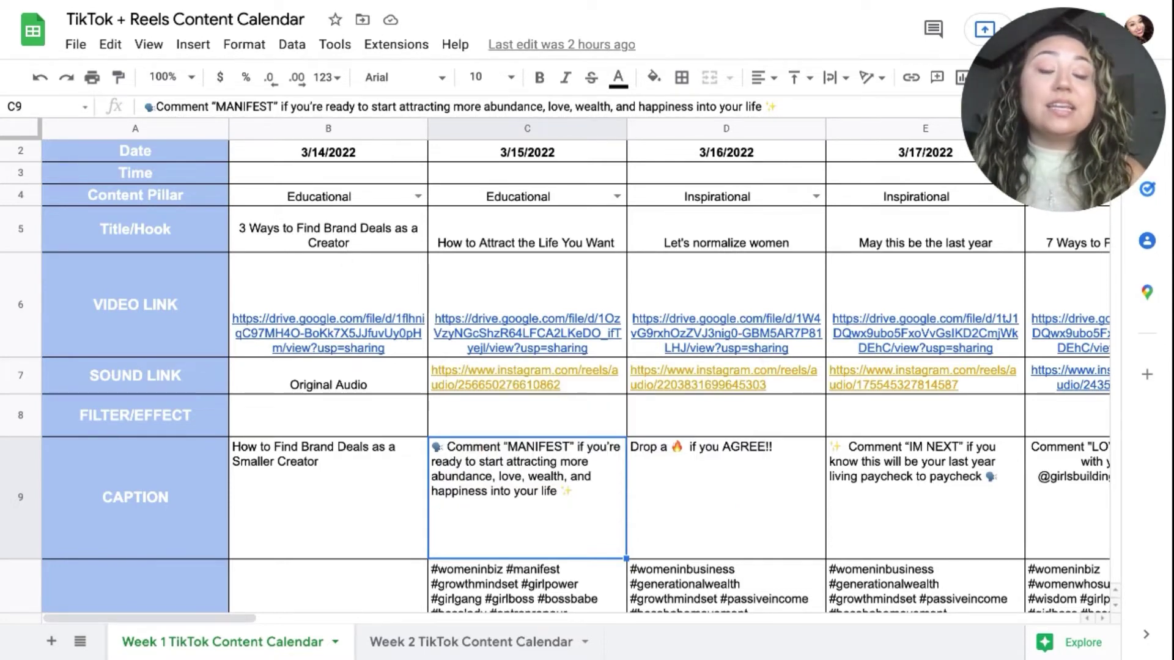
{"action": "double_click", "coordinate": [234, 446]}
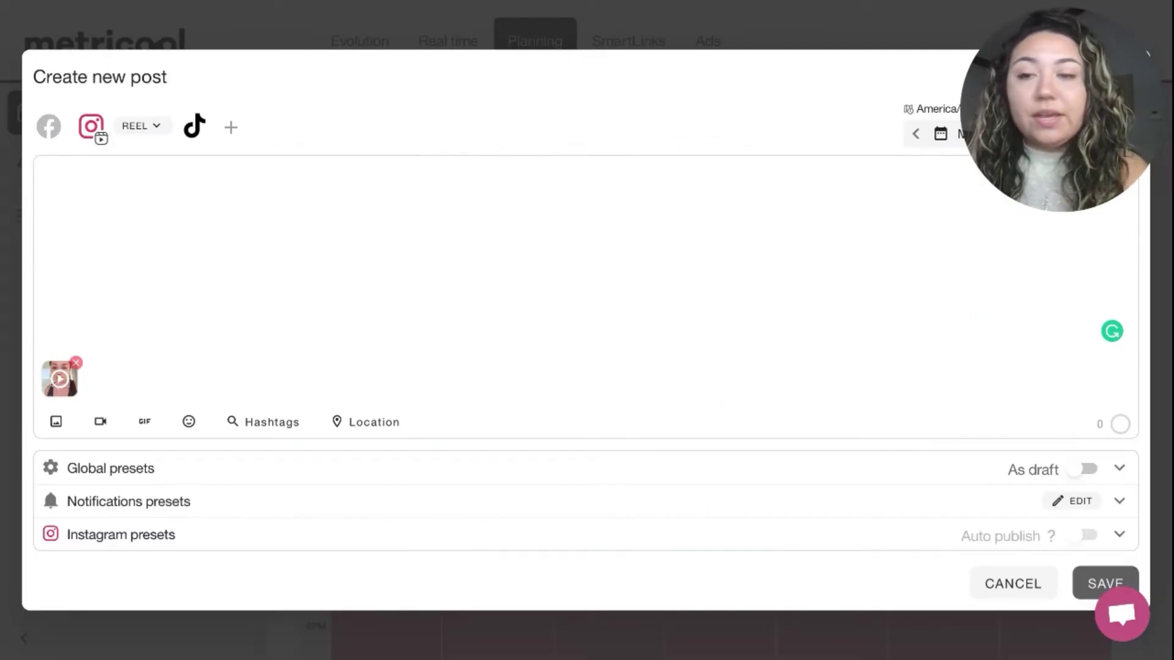
{"action": "type", "text": "How to Find Brand Deals as a Smaller Creator"}
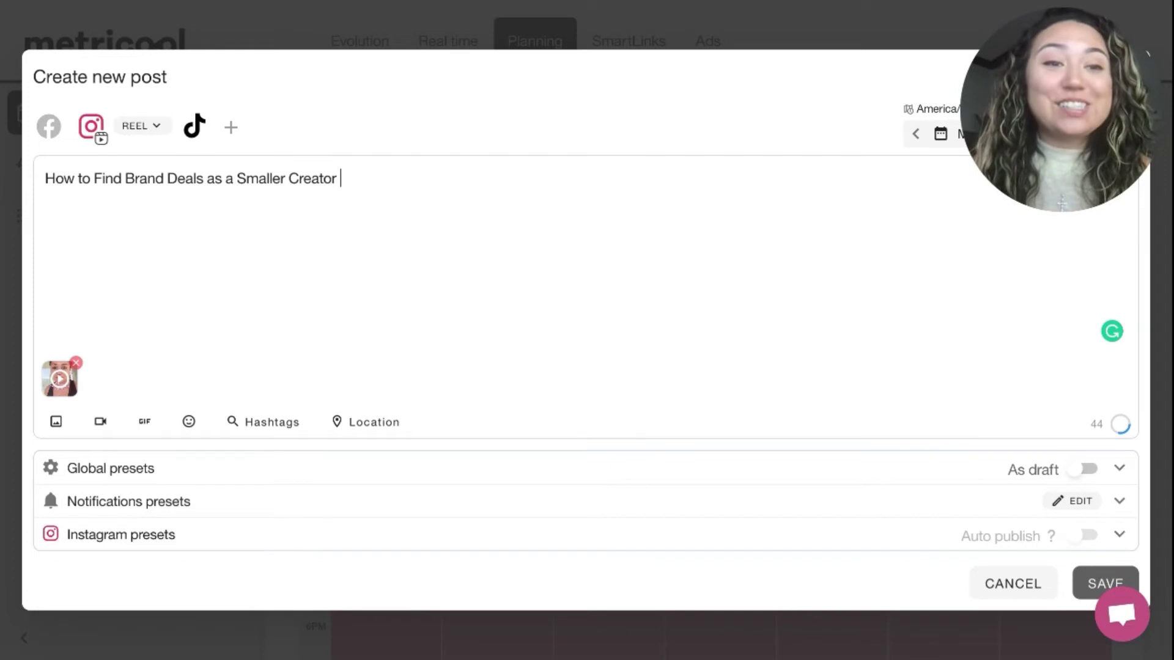
Show Metricool's Instagram hashtag suggestions for the post.
{"action": "left_click", "coordinate": [263, 423]}
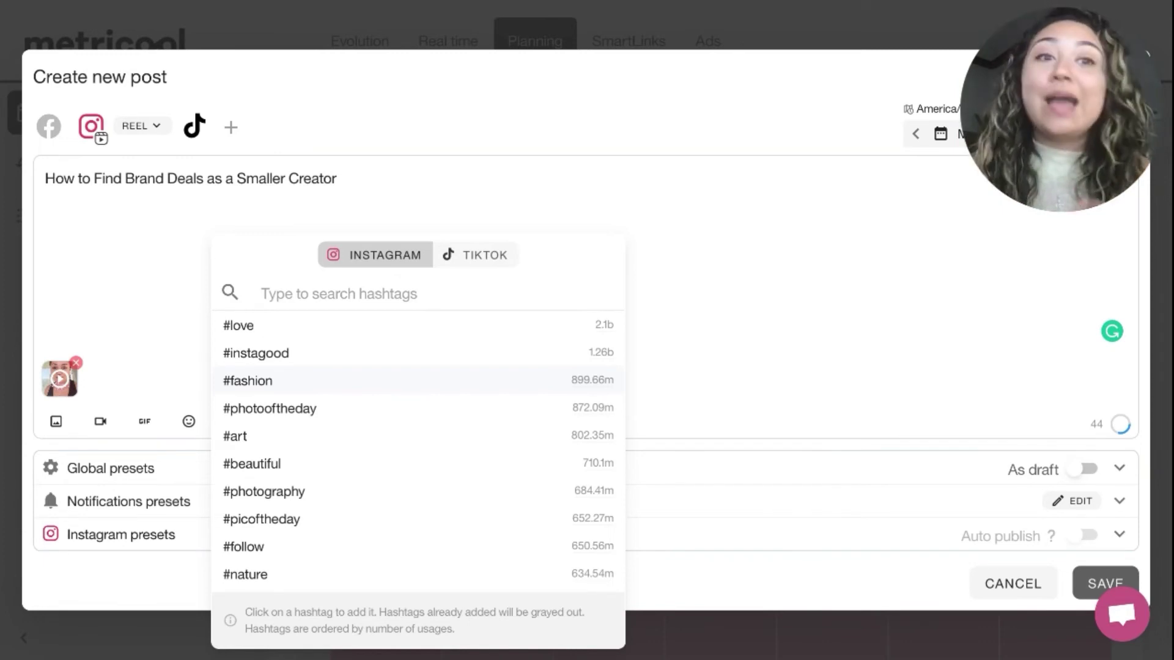
Add #contentcreator, #contentcreatortips, #influencer and #influencermarketing on a second line below the caption.
{"action": "type", "text": "#creator"}
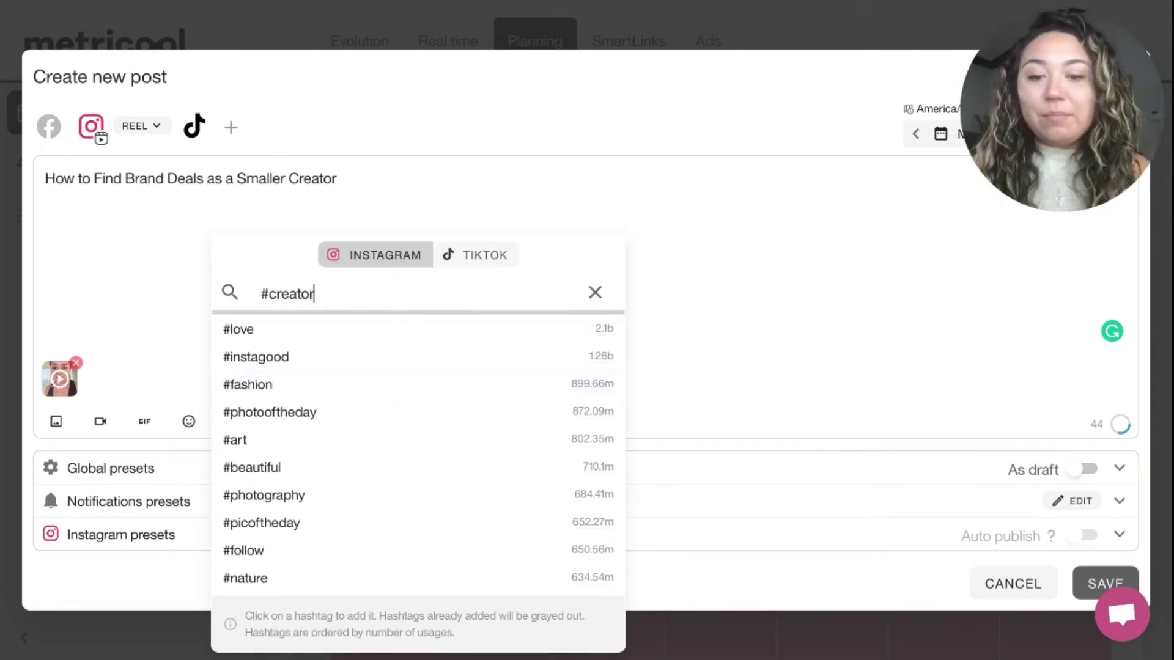
{"action": "key", "text": "BackSpace"}
{"action": "key", "text": "BackSpace"}
{"action": "key", "text": "BackSpace"}
{"action": "key", "text": "BackSpace"}
{"action": "key", "text": "BackSpace"}
{"action": "key", "text": "BackSpace"}
{"action": "key", "text": "BackSpace"}
{"action": "key", "text": "BackSpace"}
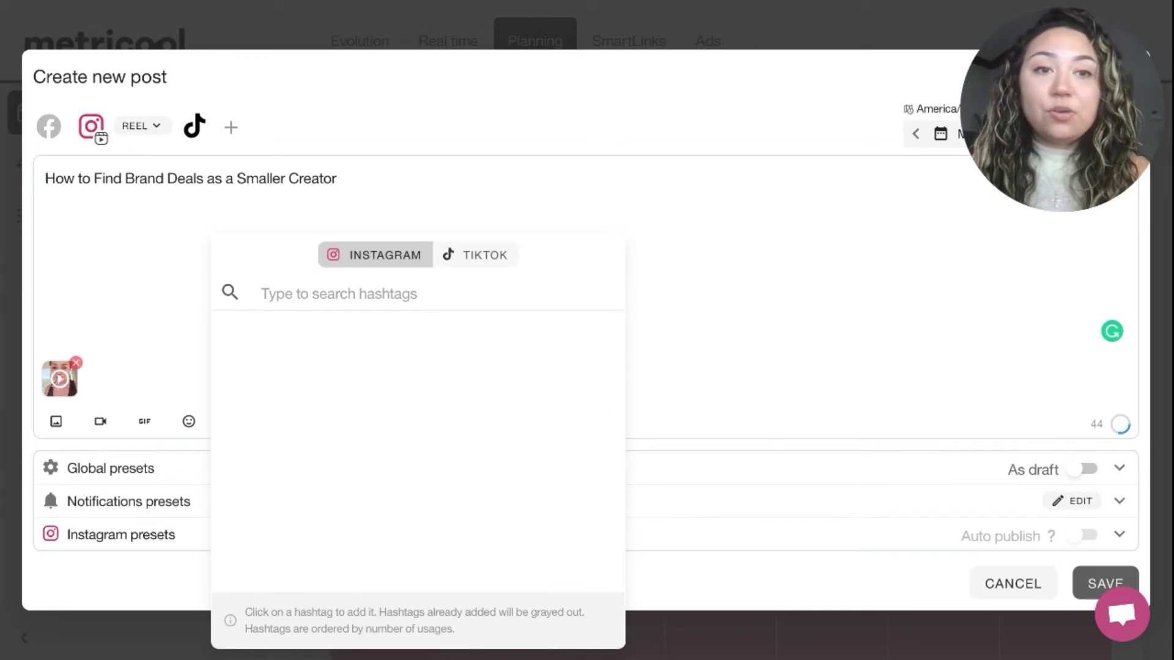
{"action": "type", "text": "#"}
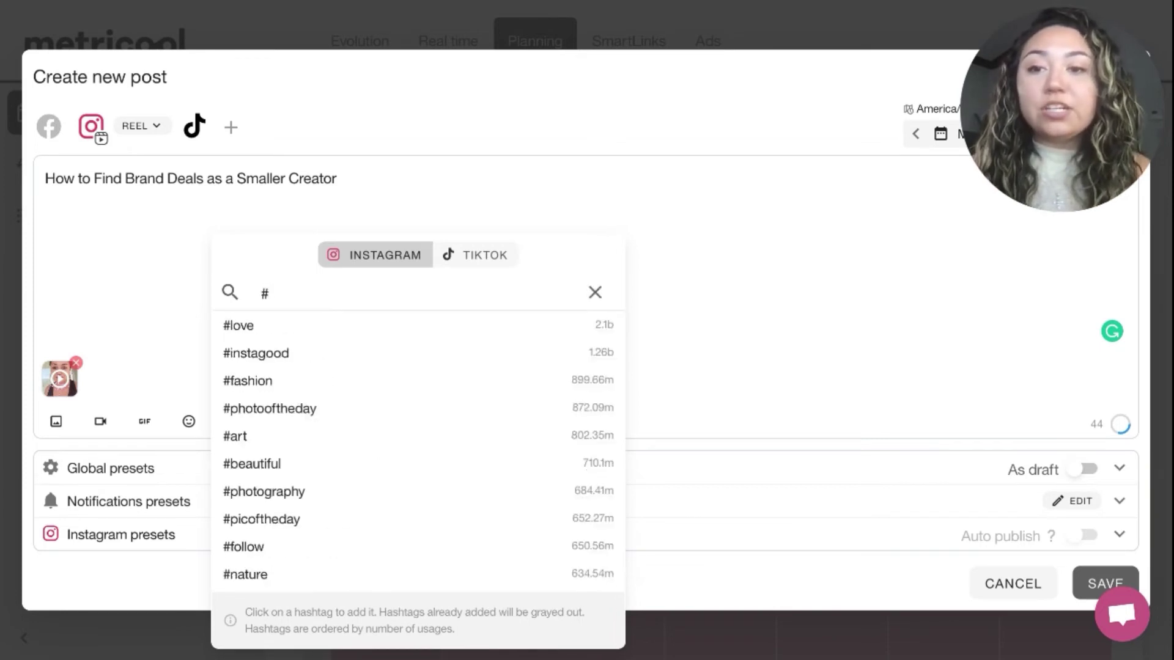
{"action": "type", "text": "contentcreato"}
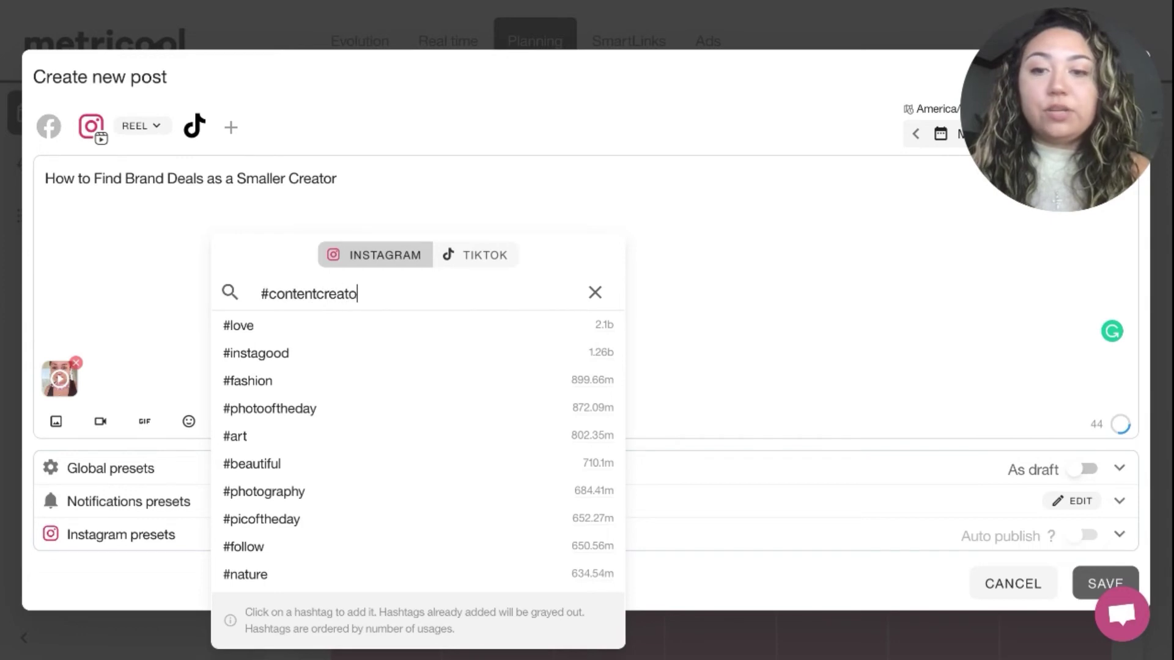
{"action": "type", "text": "r"}
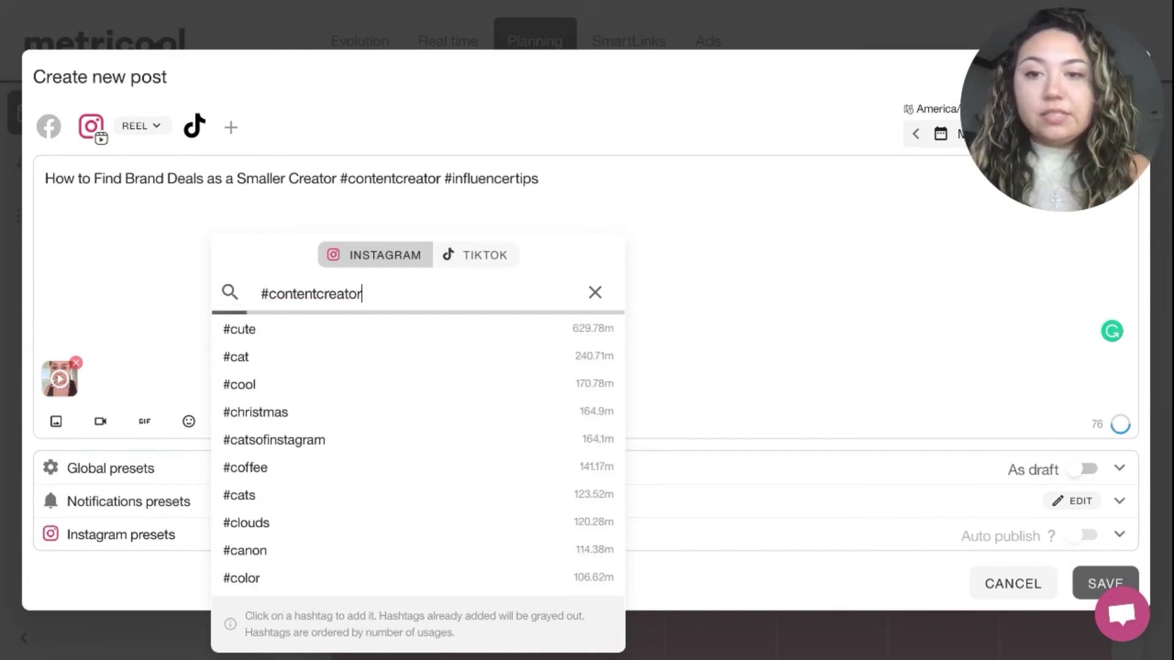
{"action": "type", "text": "tips"}
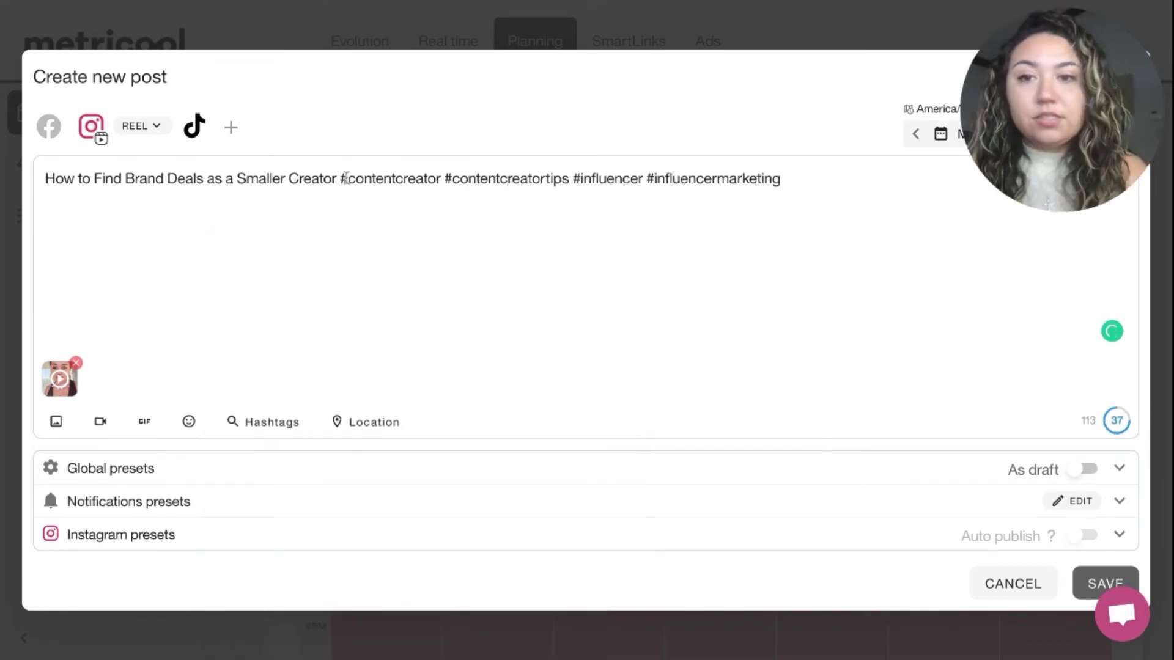
{"action": "left_click", "coordinate": [346, 178]}
{"action": "key", "text": "Return"}
{"action": "left_click", "coordinate": [397, 179]}
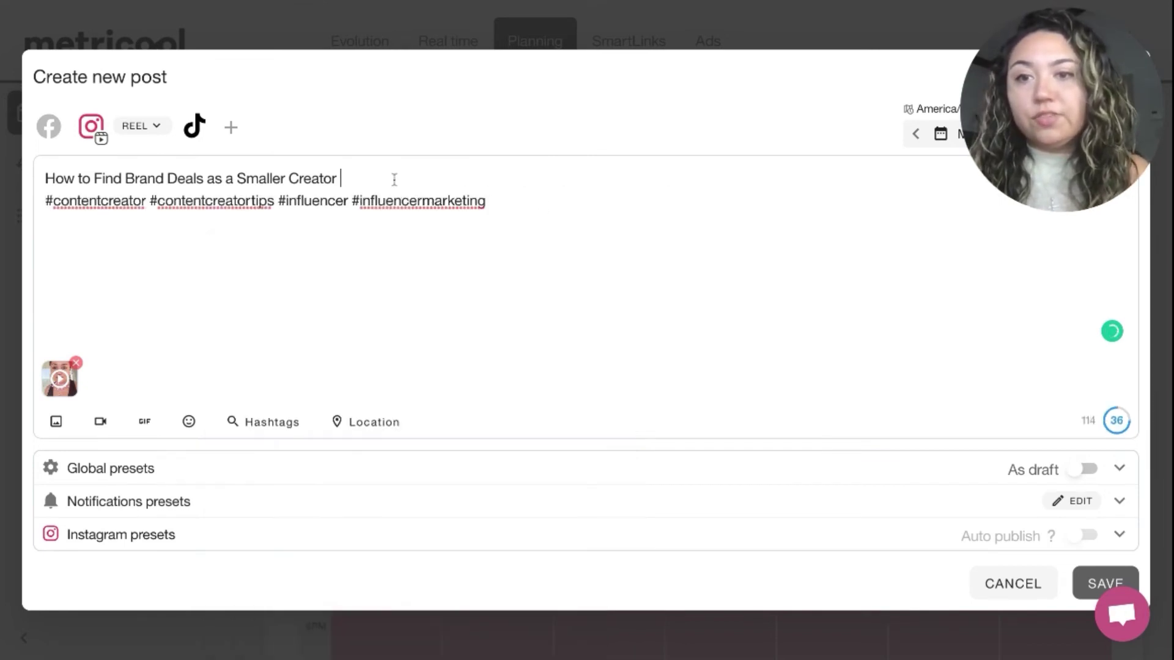
Insert the Selfie emoji at the end of the caption.
{"action": "left_click", "coordinate": [188, 421]}
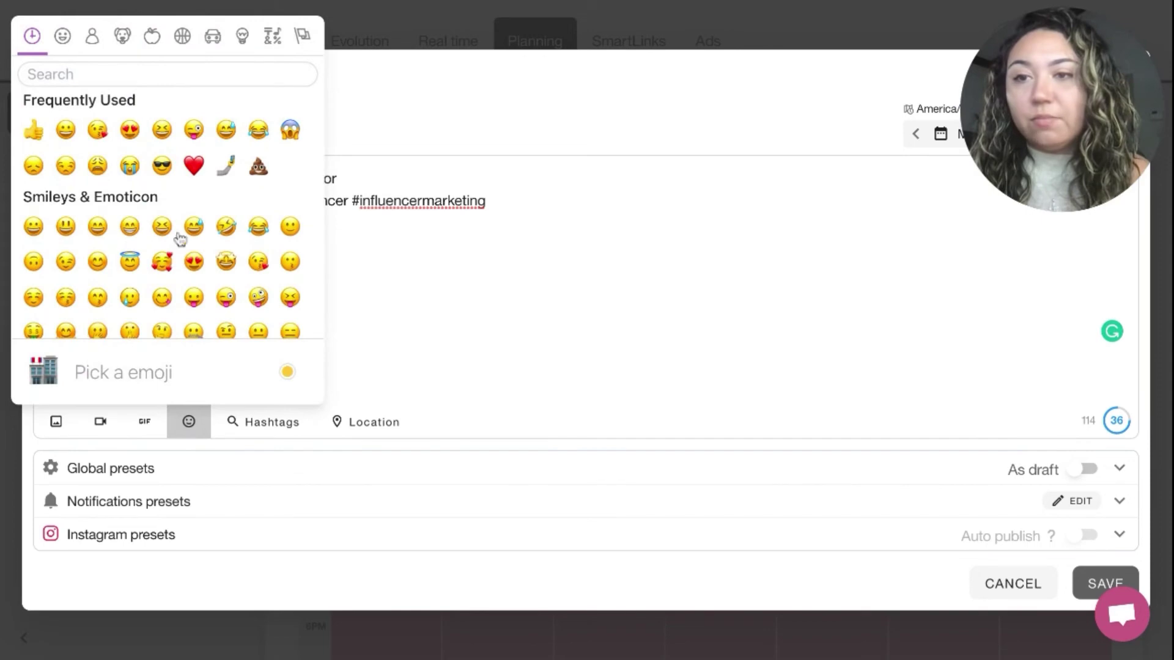
{"action": "left_click", "coordinate": [160, 72]}
{"action": "type", "text": "selfie"}
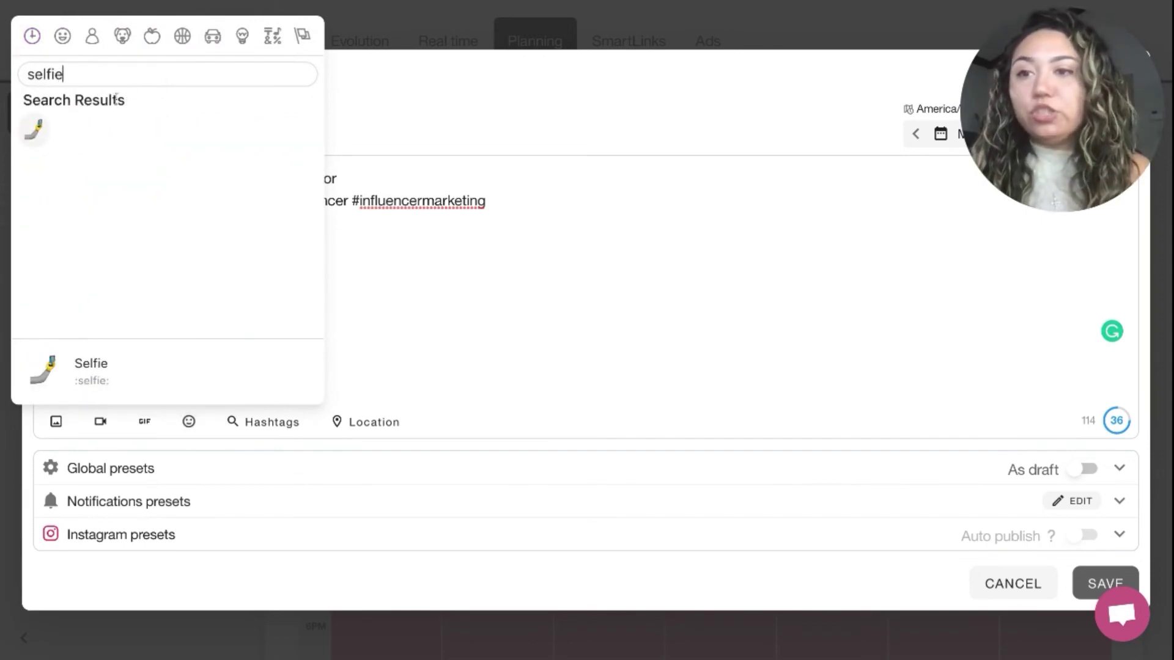
{"action": "left_click", "coordinate": [33, 130]}
Set the post's location to Los Angeles, California.
{"action": "left_click", "coordinate": [367, 422]}
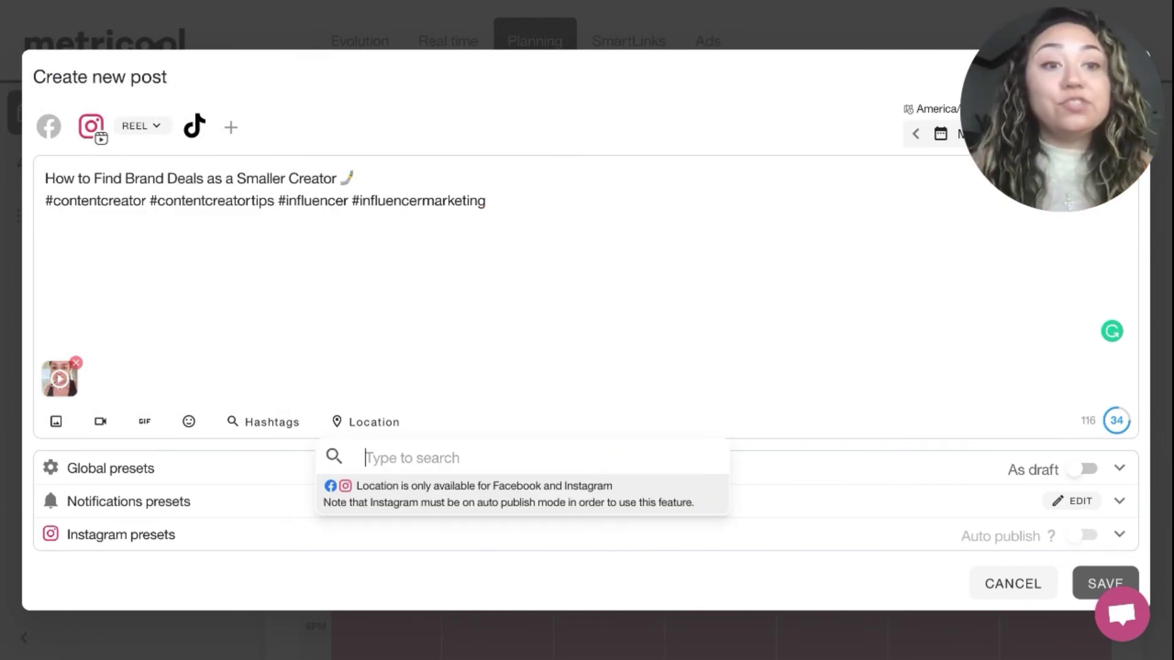
{"action": "type", "text": "los angeles"}
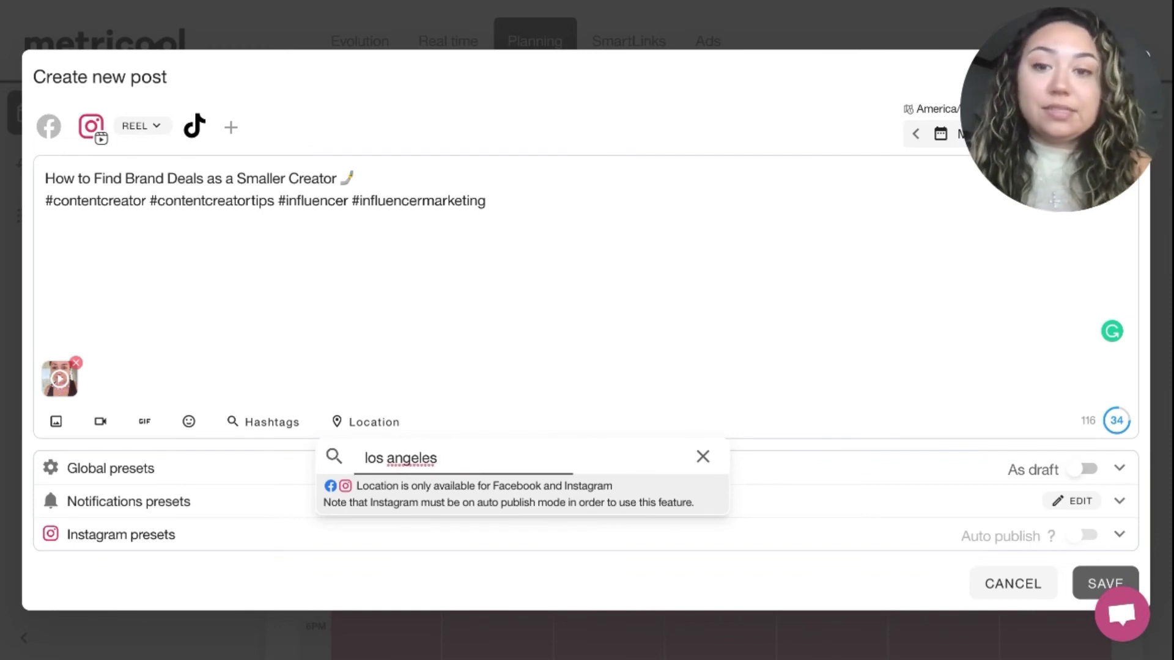
{"action": "left_click", "coordinate": [418, 488]}
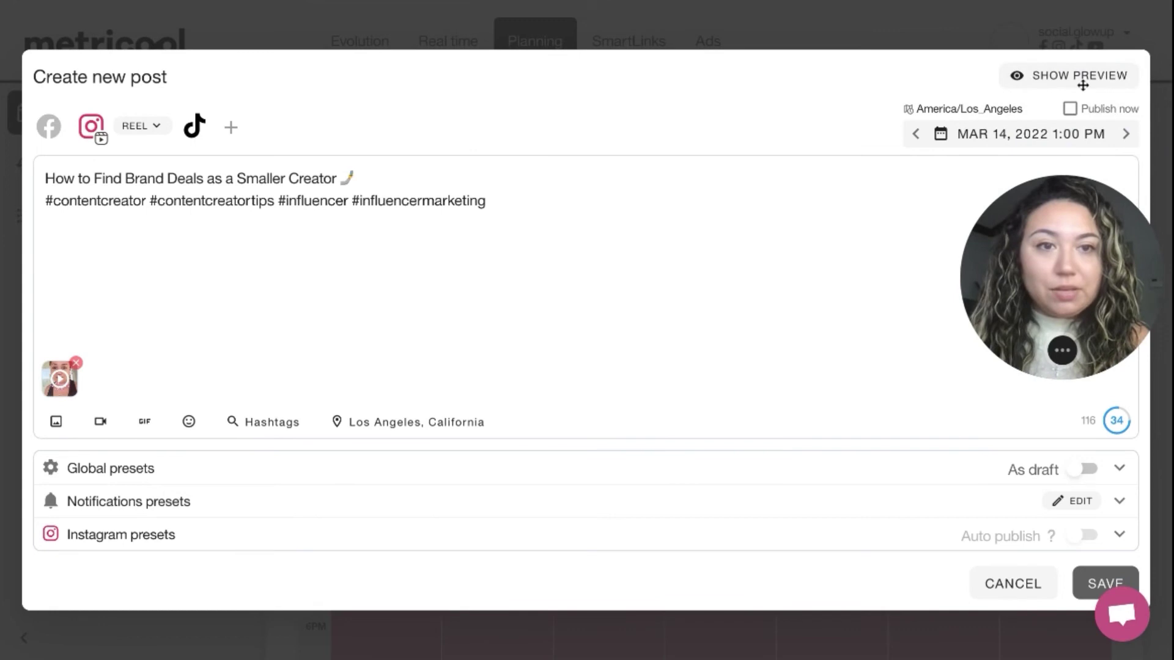
Preview the Instagram reel and save it to the calendar for Mon 3/14, 1:00 PM.
{"action": "left_click", "coordinate": [1079, 76]}
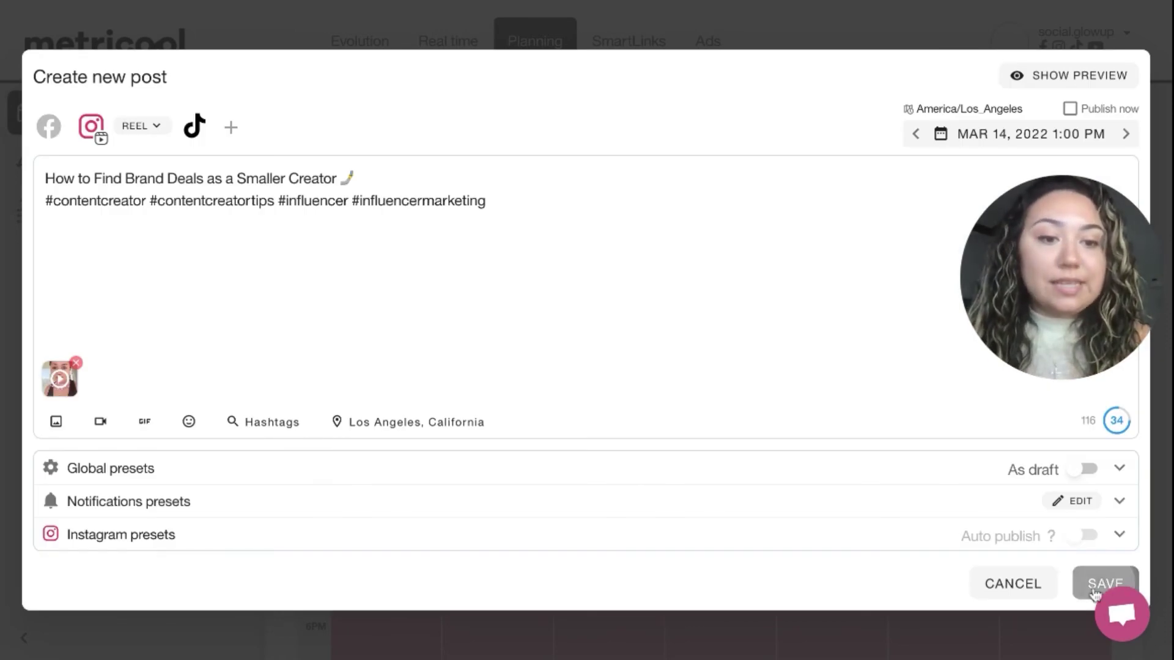
{"action": "left_click", "coordinate": [1103, 584]}
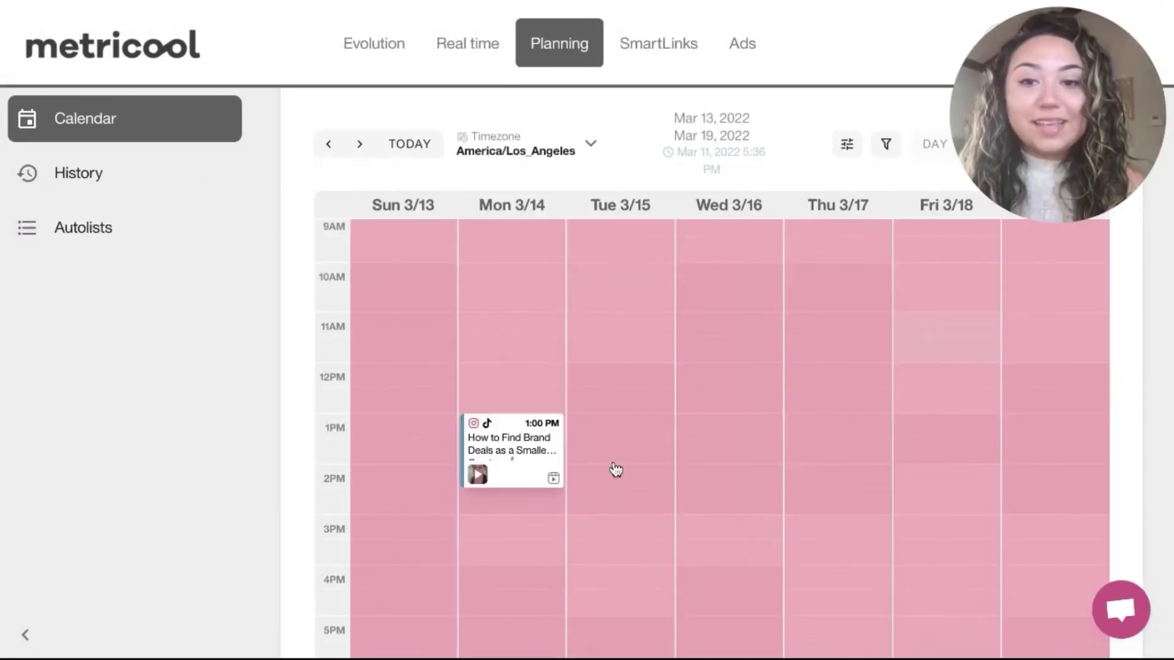
{"action": "scroll", "coordinate": [613, 472], "scroll_direction": "down", "scroll_amount": 2}
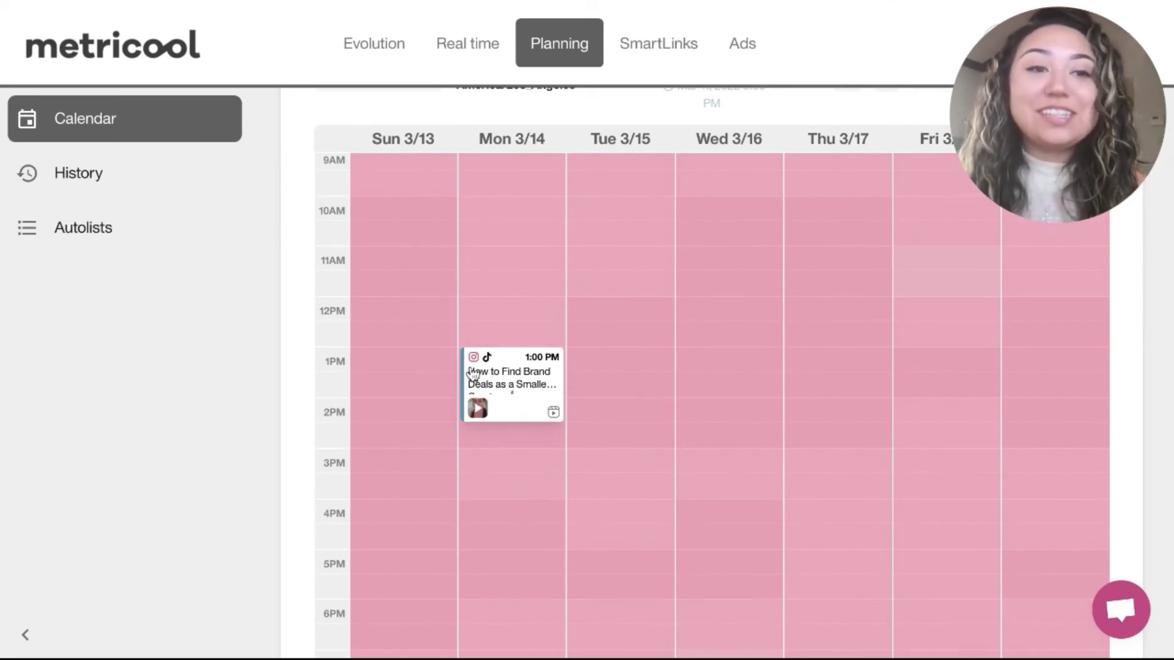
Open the Mon 3/14 reel card from the calendar in the Edit post dialog.
{"action": "mouse_move", "coordinate": [469, 384]}
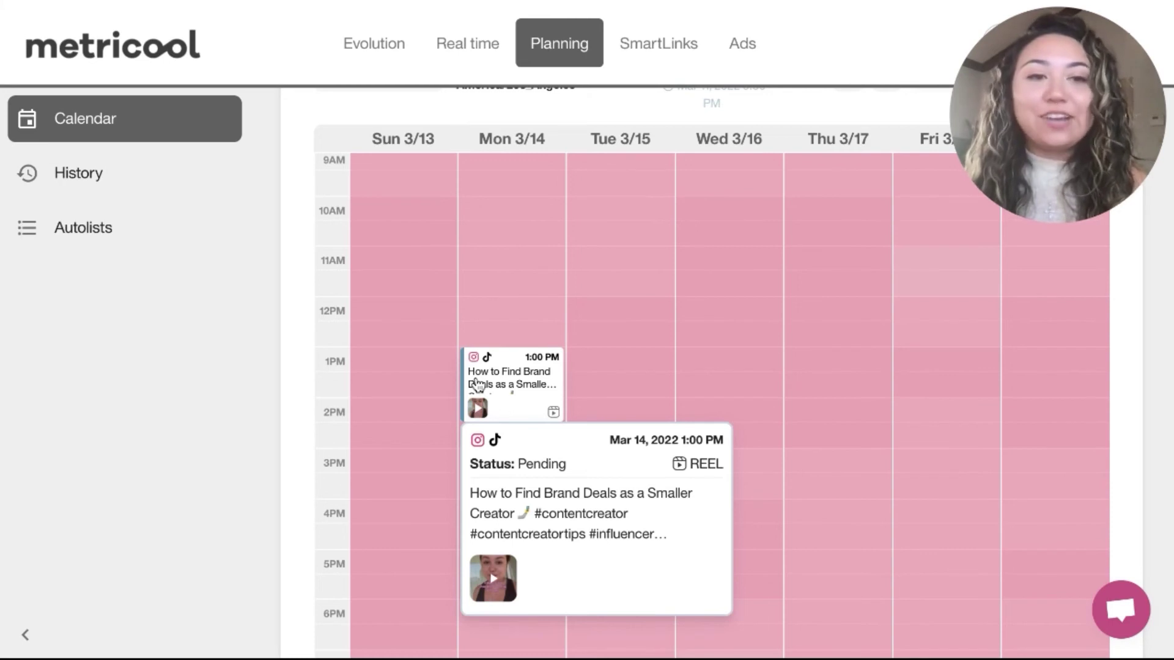
{"action": "left_click_drag", "start_coordinate": [496, 367], "coordinate": [603, 341]}
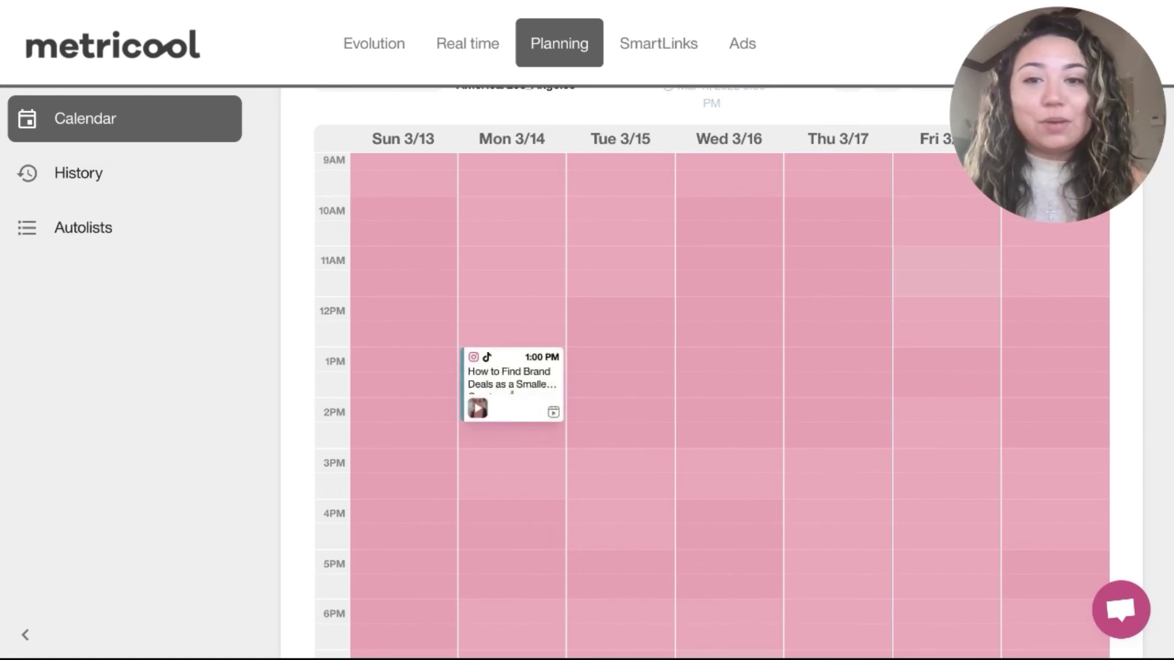
{"action": "mouse_move", "coordinate": [512, 382]}
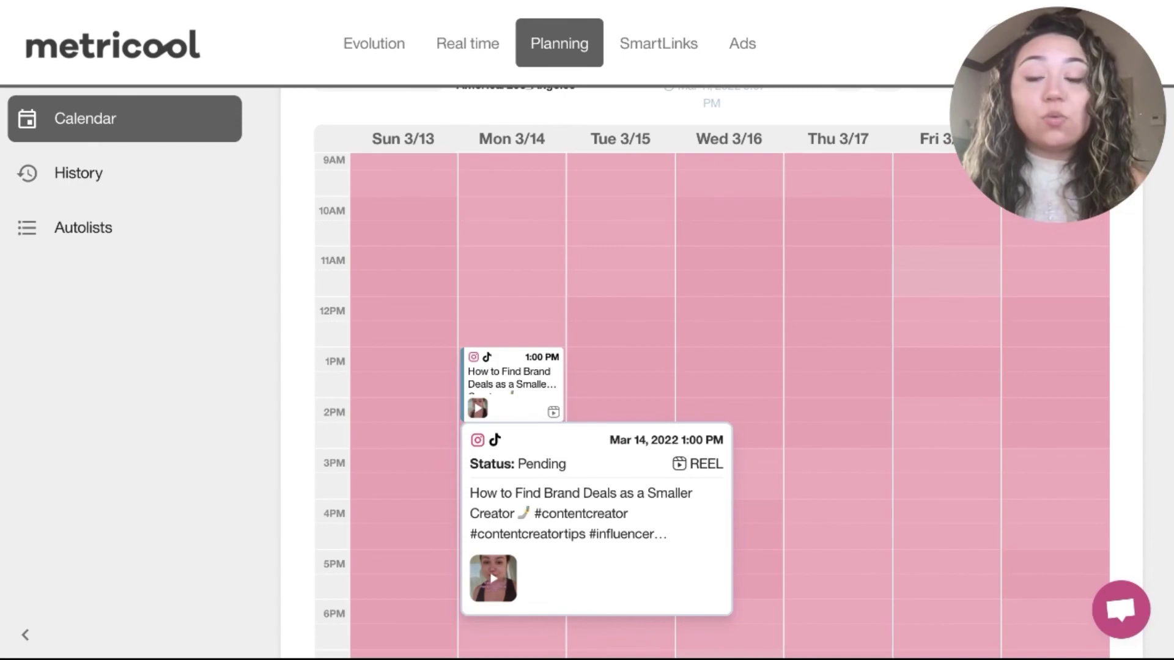
{"action": "left_click", "coordinate": [512, 382]}
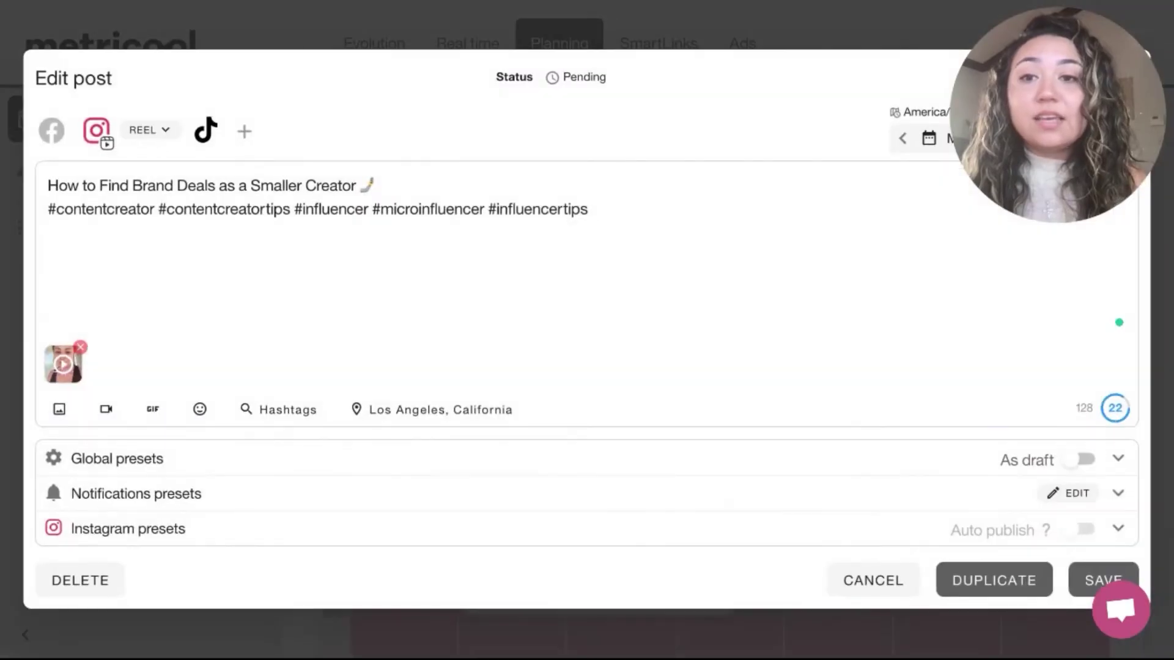